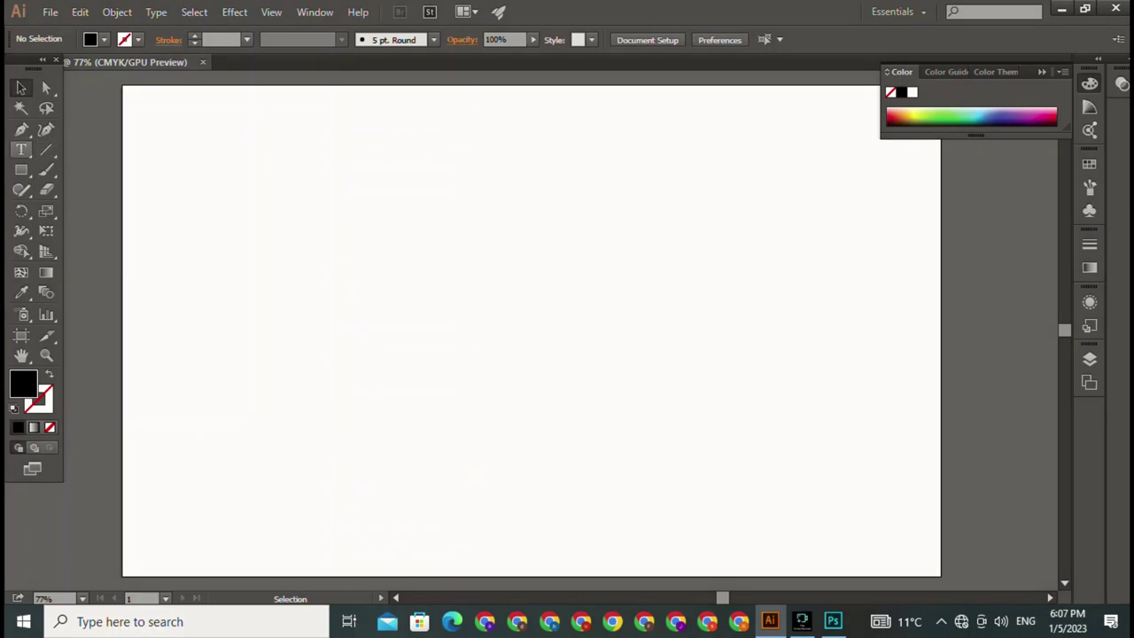
# Step: Draw a black 341.558 pt square on the artboard
pyautogui.press('m')
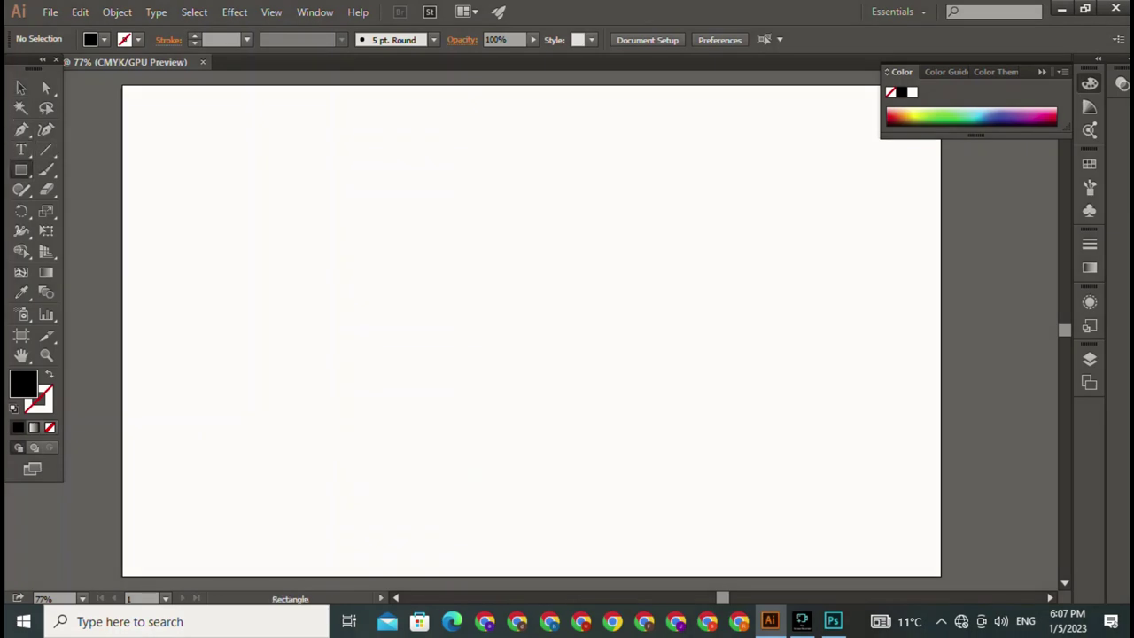
pyautogui.moveTo(349, 162); pyautogui.dragTo(568, 381)
pyautogui.press('v')
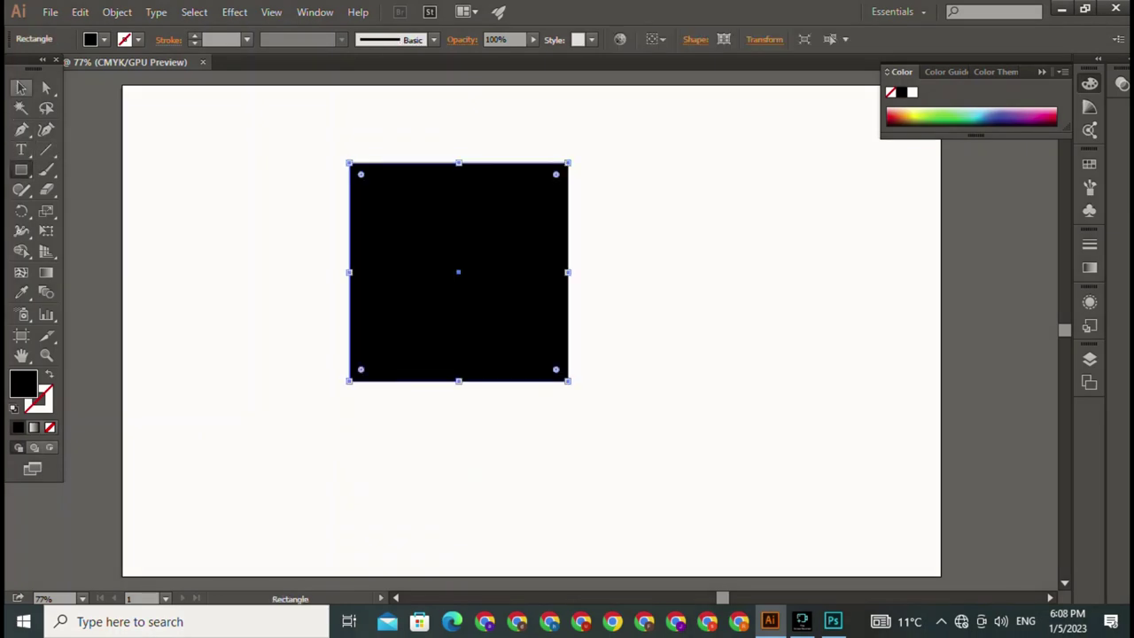
pyautogui.click(21, 87)
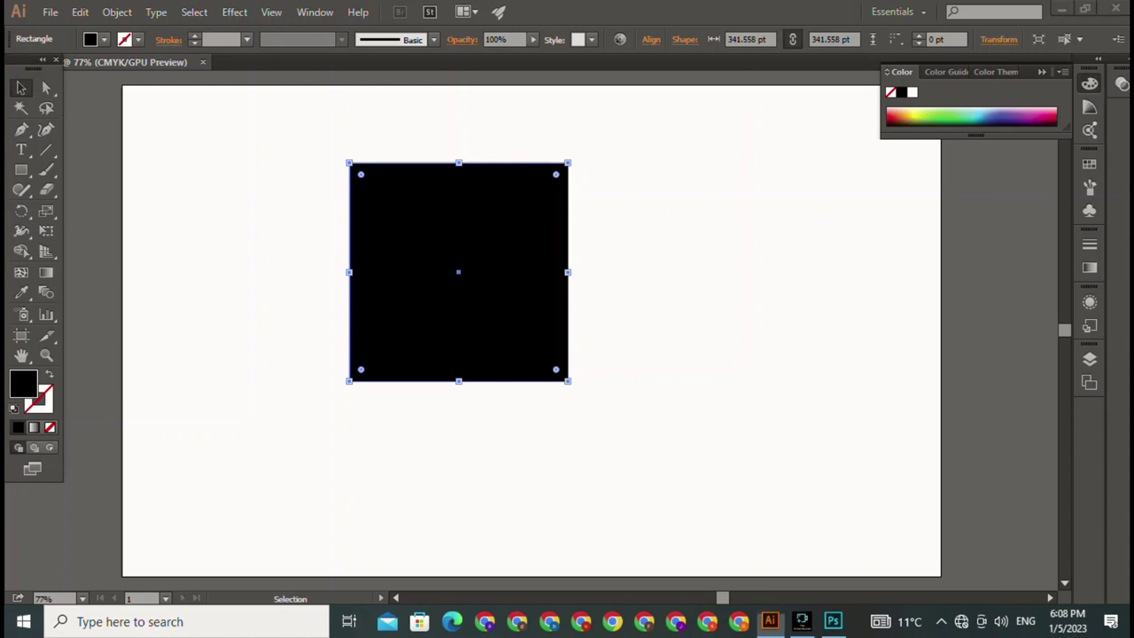
# Step: Add two copies of the square, each shifted slightly right, and select all three
pyautogui.press('super')
pyautogui.press('super')
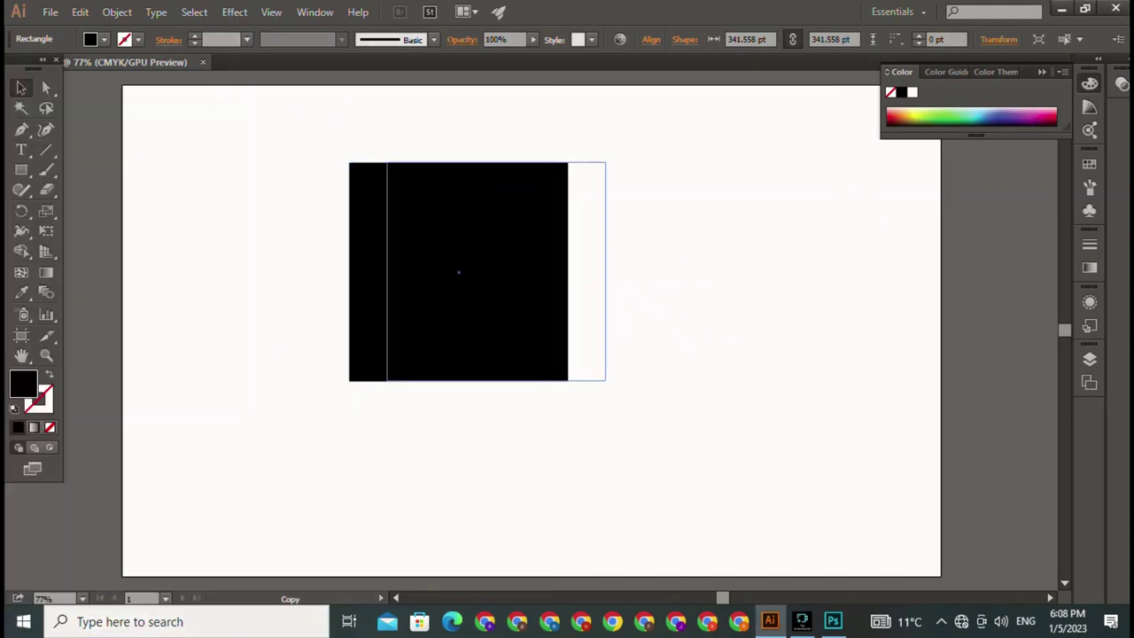
pyautogui.keyDown('alt'); pyautogui.moveTo(458, 272); pyautogui.dragTo(536, 271); pyautogui.keyUp('alt')
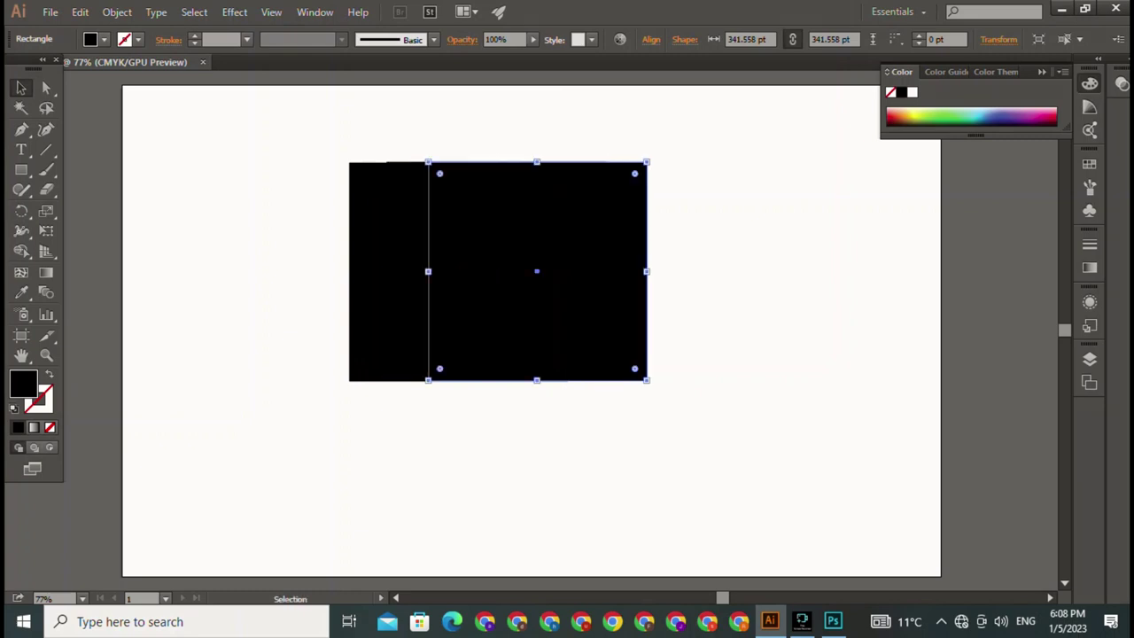
pyautogui.hotkey('ctrl', 'shift', 'a')
pyautogui.moveTo(346, 143); pyautogui.dragTo(501, 255)
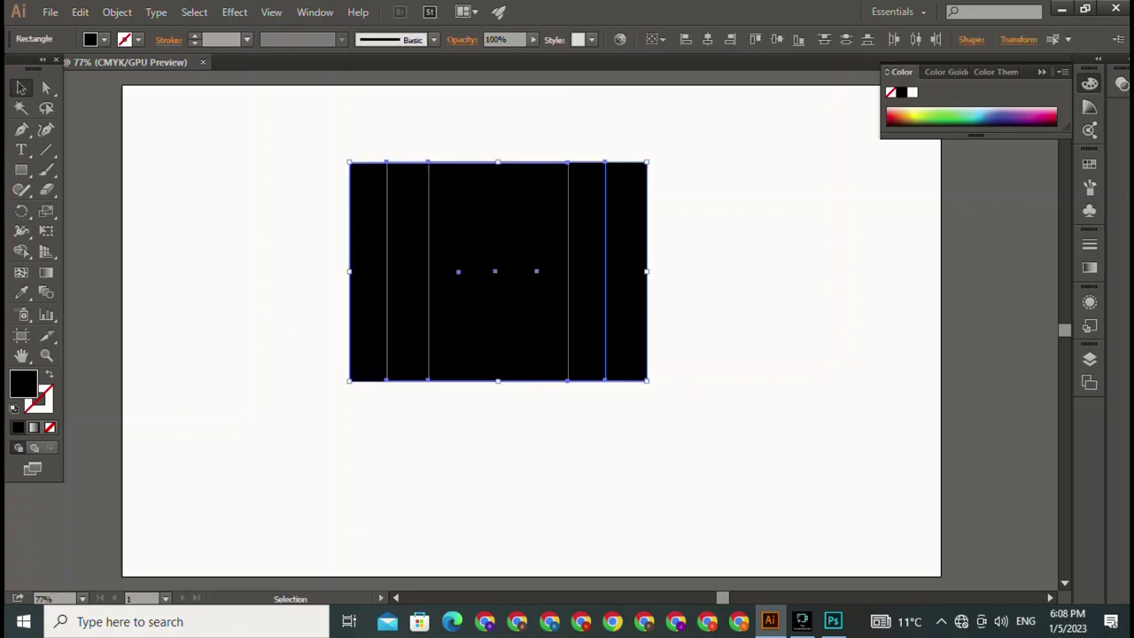
# Step: Rotate the three squares together to a tilted angle and shift one square right
pyautogui.moveTo(654, 158); pyautogui.dragTo(670, 356)
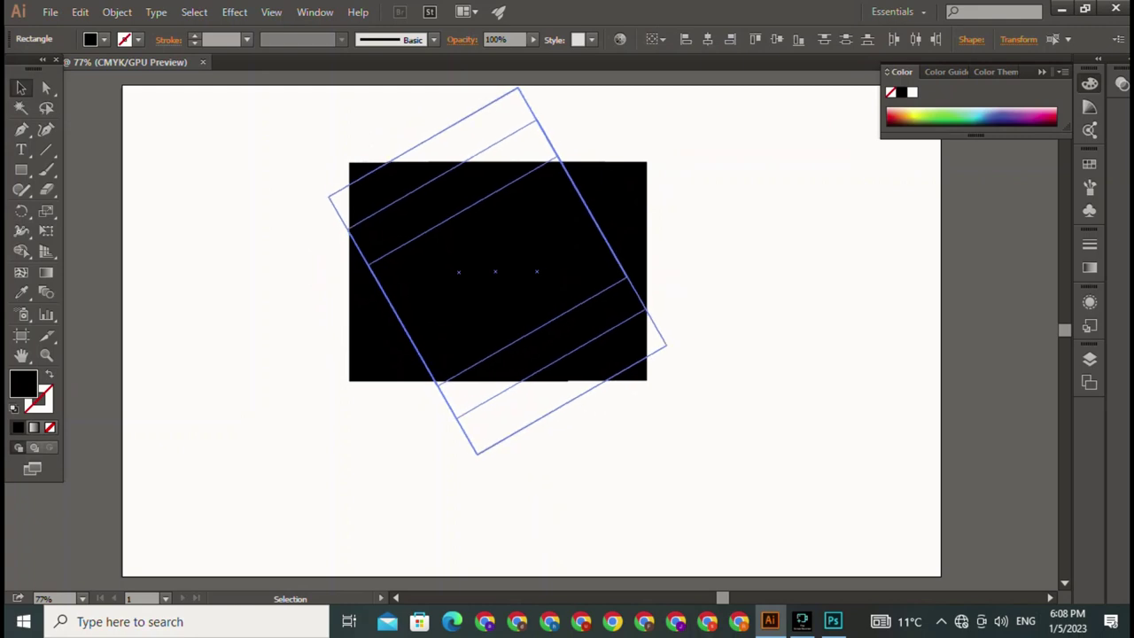
pyautogui.hotkey('ctrl', 'shift', 'a')
pyautogui.moveTo(350, 225)
pyautogui.mouseDown()
pyautogui.moveTo(581, 275)
pyautogui.moveTo(556, 281)
pyautogui.moveTo(557, 271)
pyautogui.moveTo(599, 276)
pyautogui.moveTo(568, 275)
pyautogui.mouseUp()
# Step: Align the squares on their centres so they stack, and move them left toward the page centre
pyautogui.moveTo(818, 152); pyautogui.dragTo(653, 322)
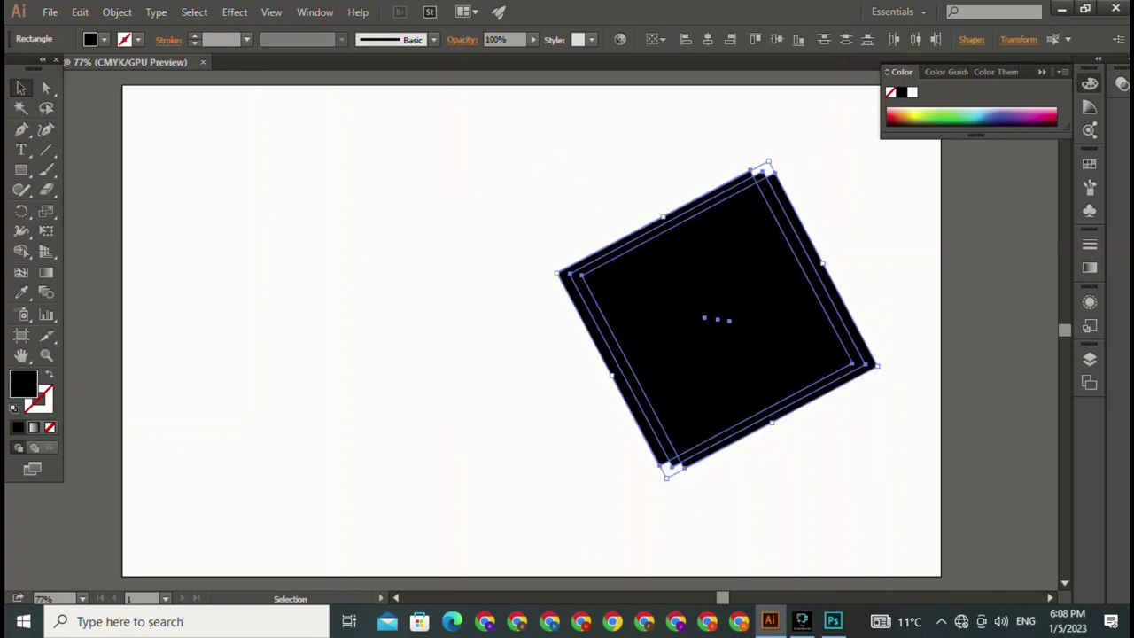
pyautogui.click(708, 39)
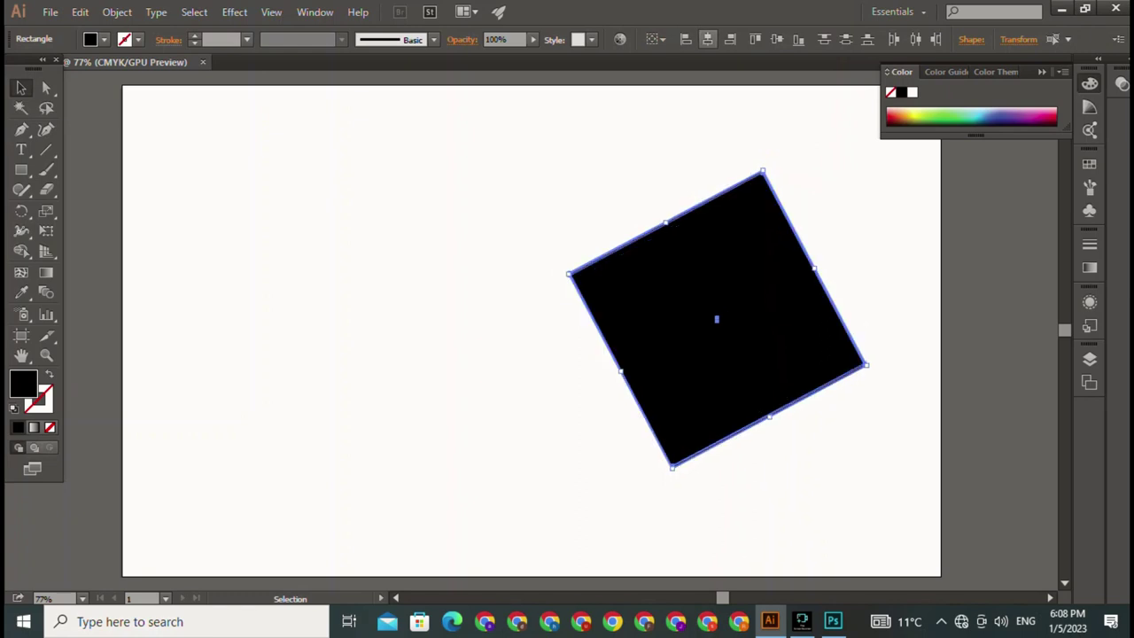
pyautogui.press('a')
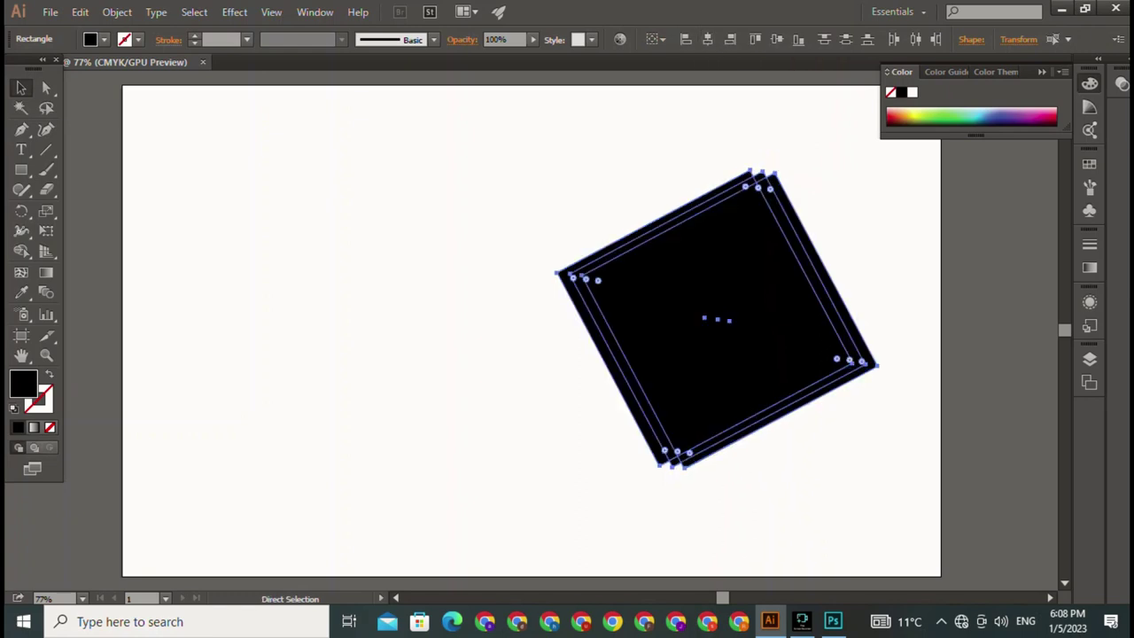
pyautogui.press('v')
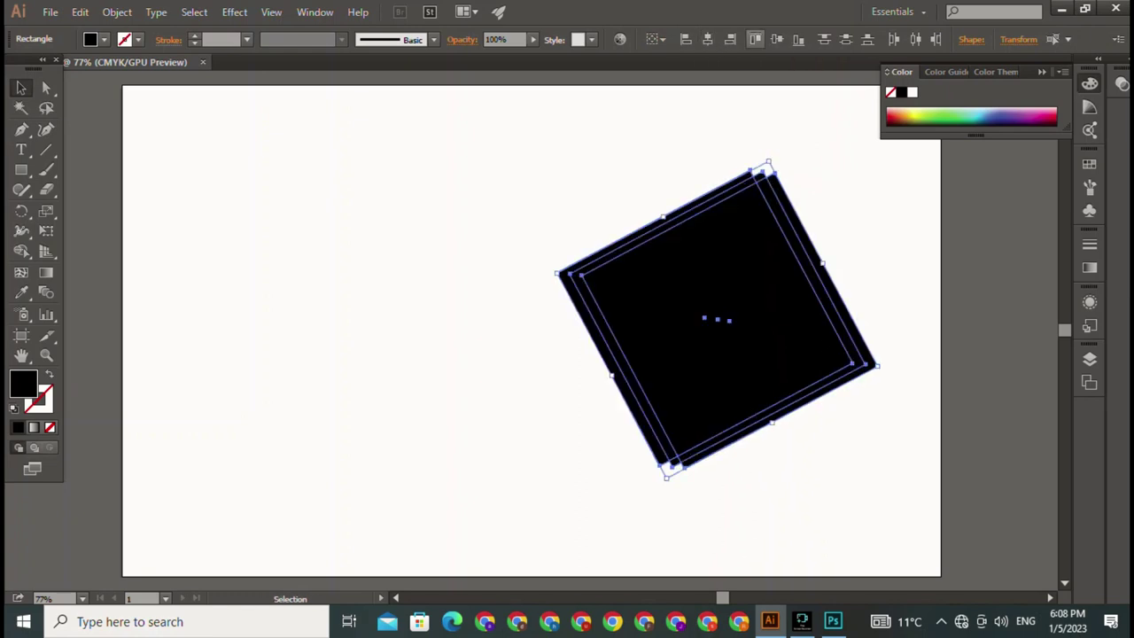
pyautogui.click(755, 39)
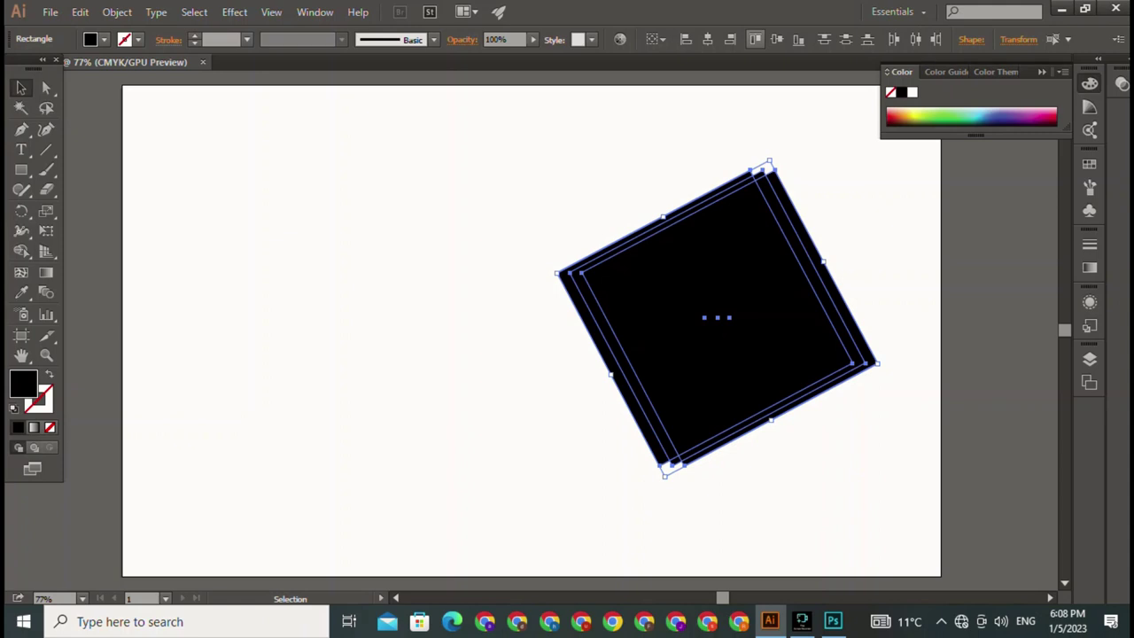
pyautogui.moveTo(718, 317); pyautogui.dragTo(538, 319)
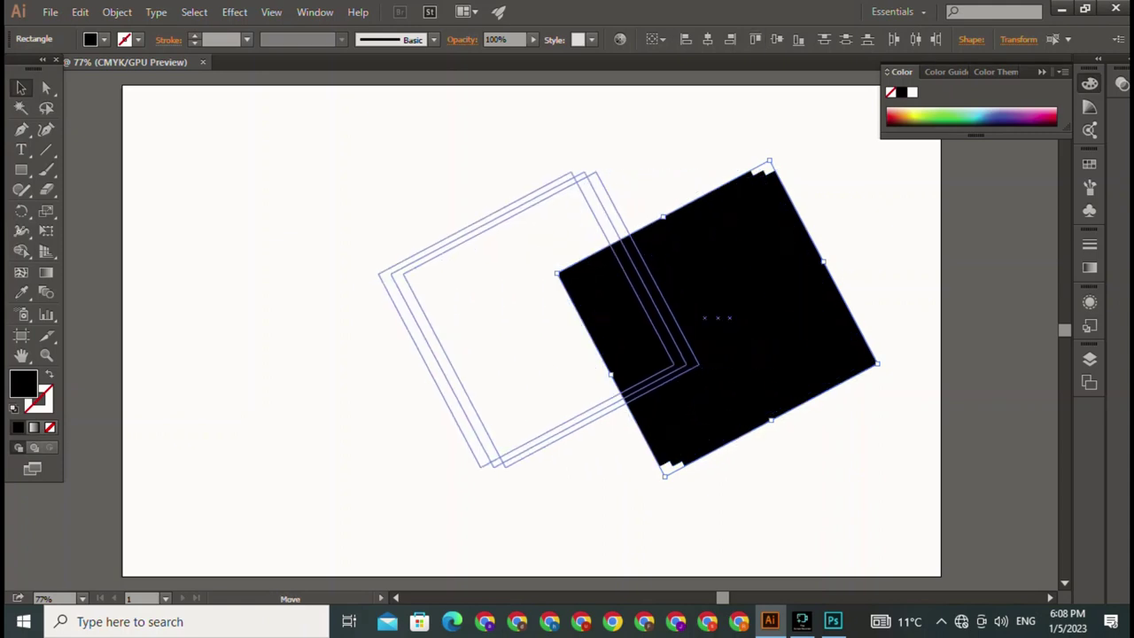
# Step: Give the squares no fill, a black 2 pt stroke, and the first tapered width profile
pyautogui.click(103, 39)
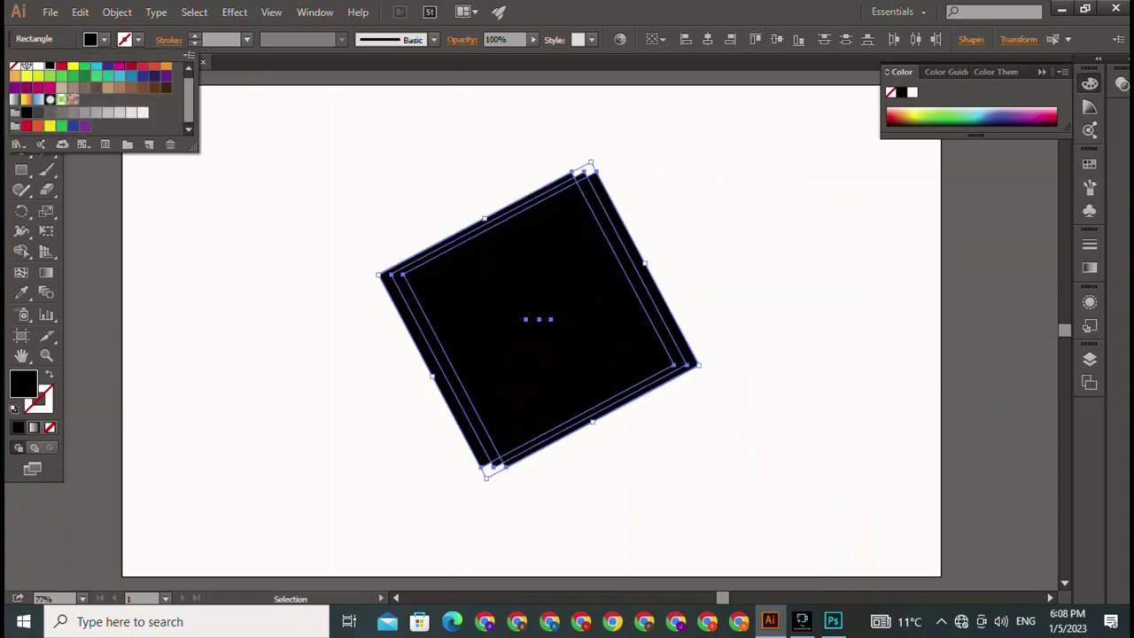
pyautogui.click(15, 66)
pyautogui.click(104, 39)
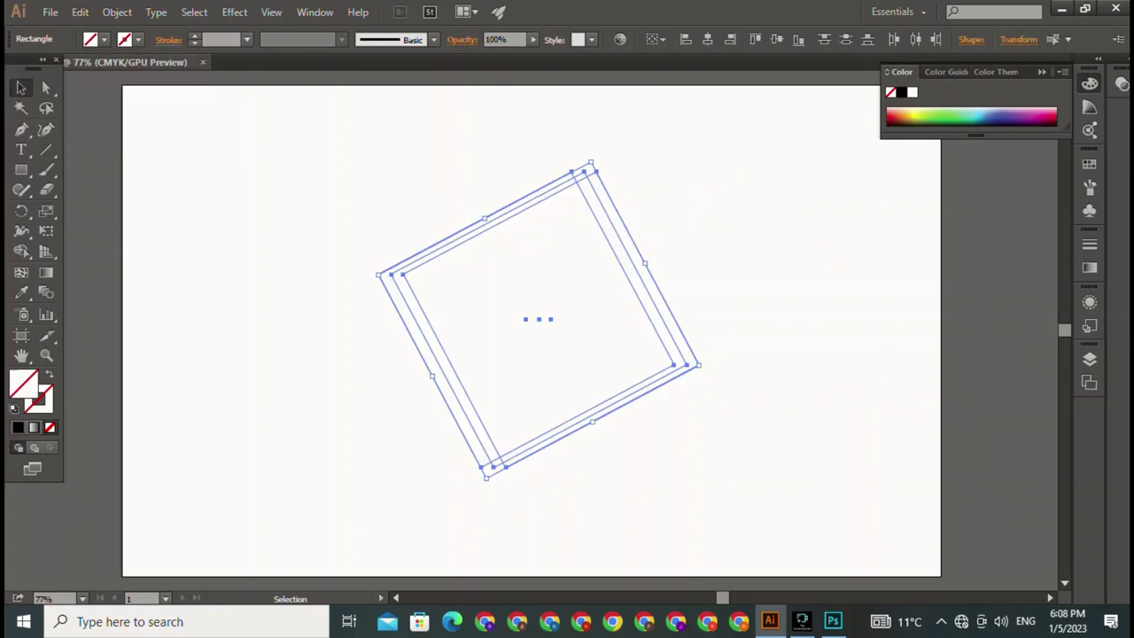
pyautogui.click(50, 65)
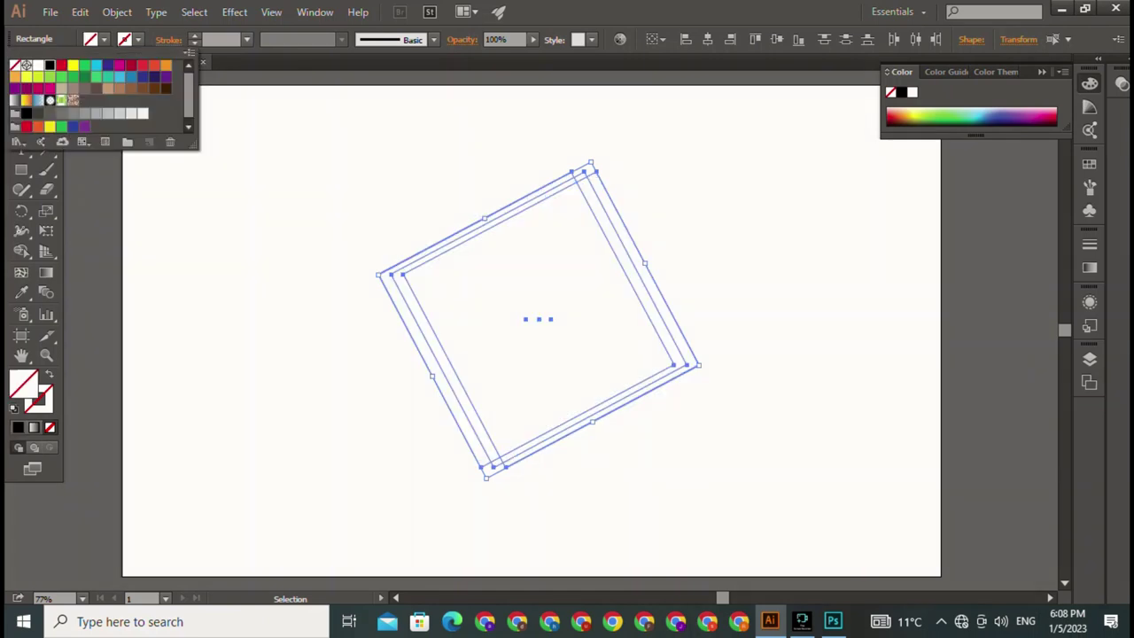
pyautogui.click(195, 35)
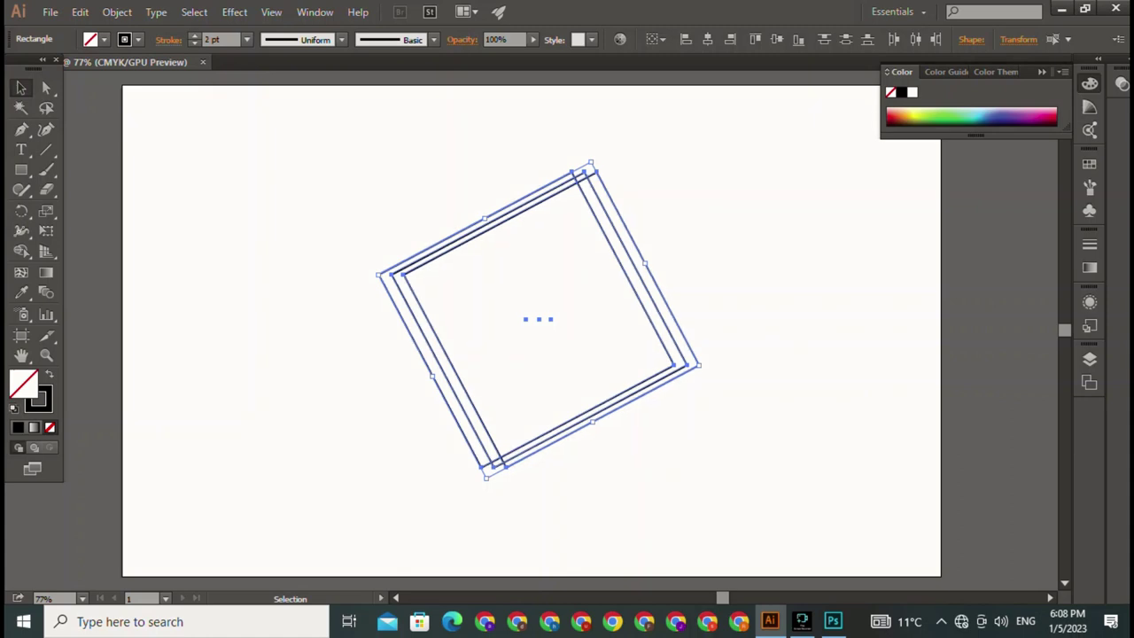
pyautogui.click(341, 39)
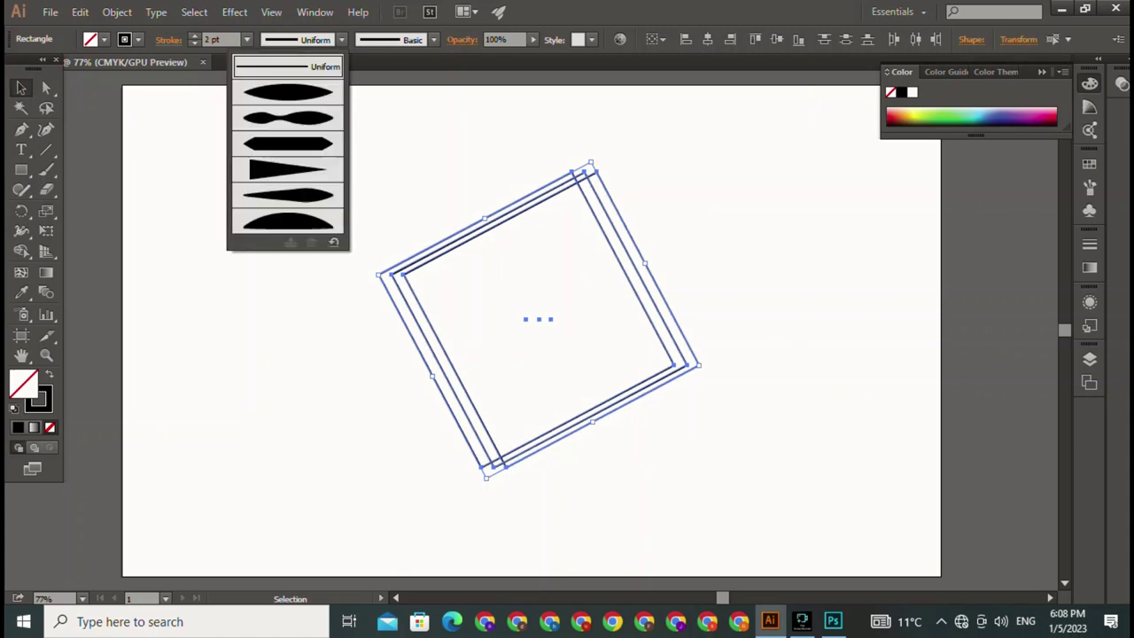
pyautogui.click(288, 93)
pyautogui.hotkey('ctrl', 'shift', 'a')
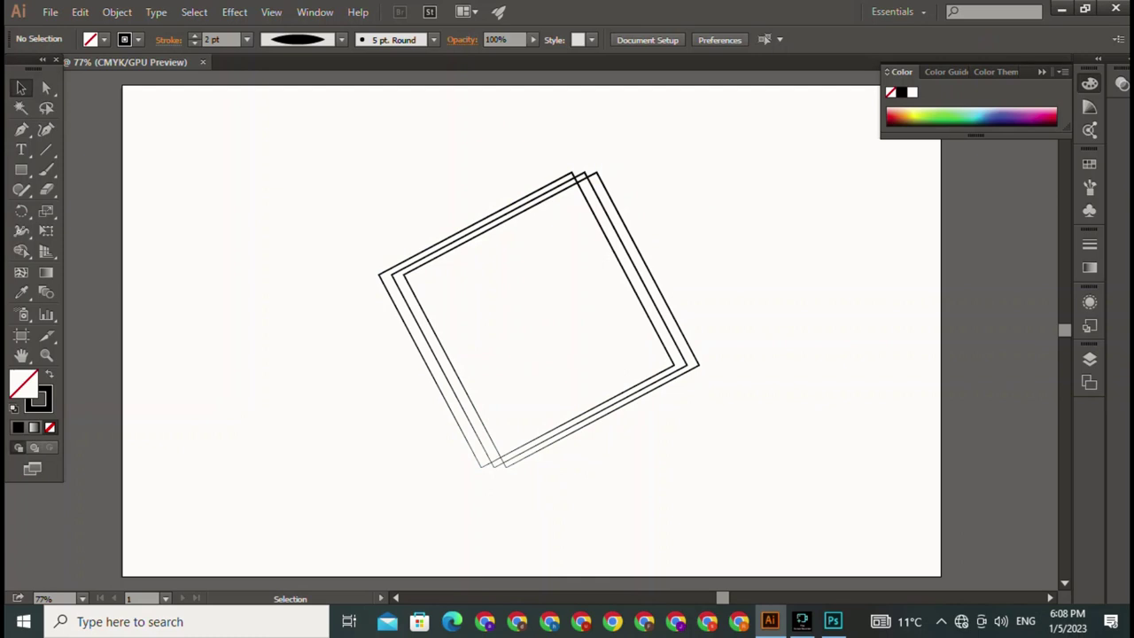
# Step: Rotate the three square outlines to 45° so they form an upright diamond
pyautogui.moveTo(475, 146); pyautogui.dragTo(531, 221)
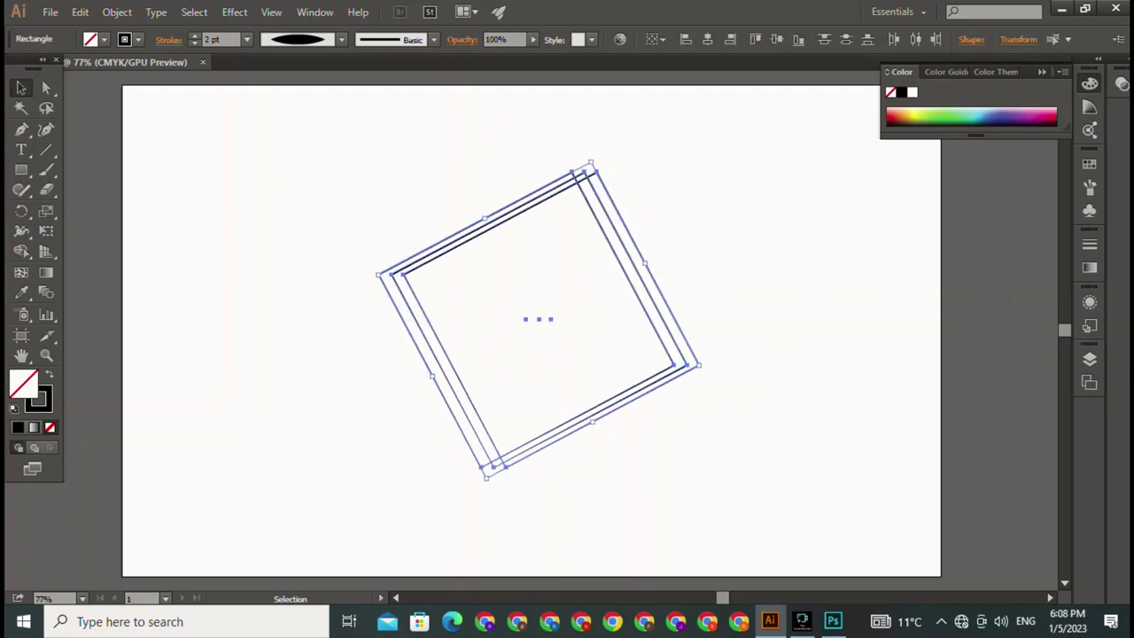
pyautogui.moveTo(705, 372); pyautogui.dragTo(709, 306)
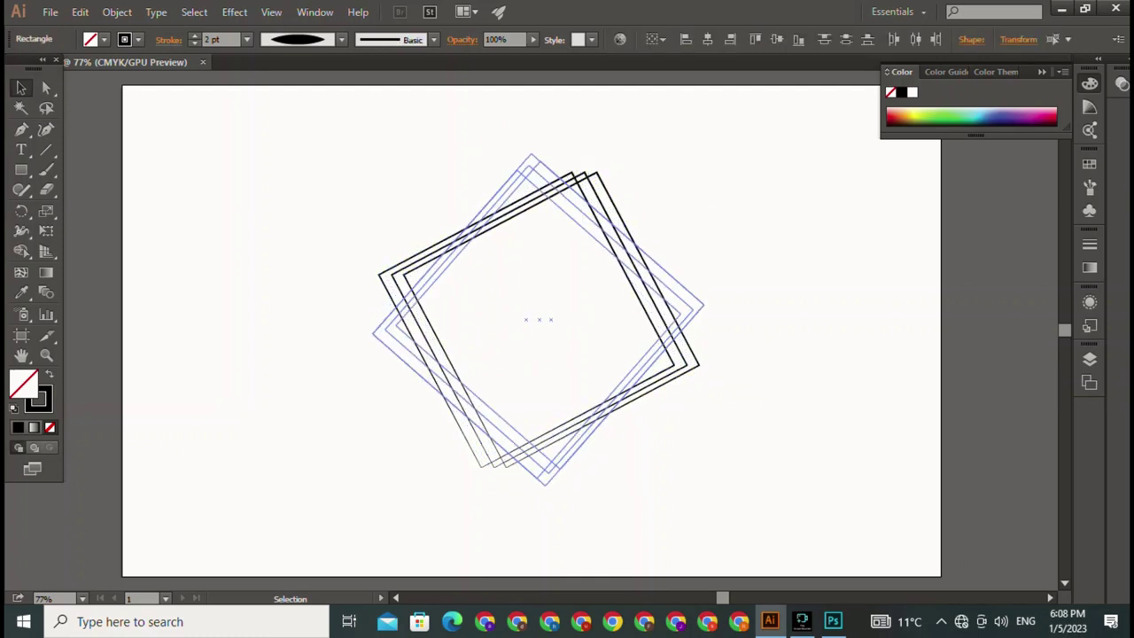
pyautogui.press('Escape')
pyautogui.moveTo(700, 365); pyautogui.dragTo(705, 310)
pyautogui.hotkey('ctrl', 'shift', 'a')
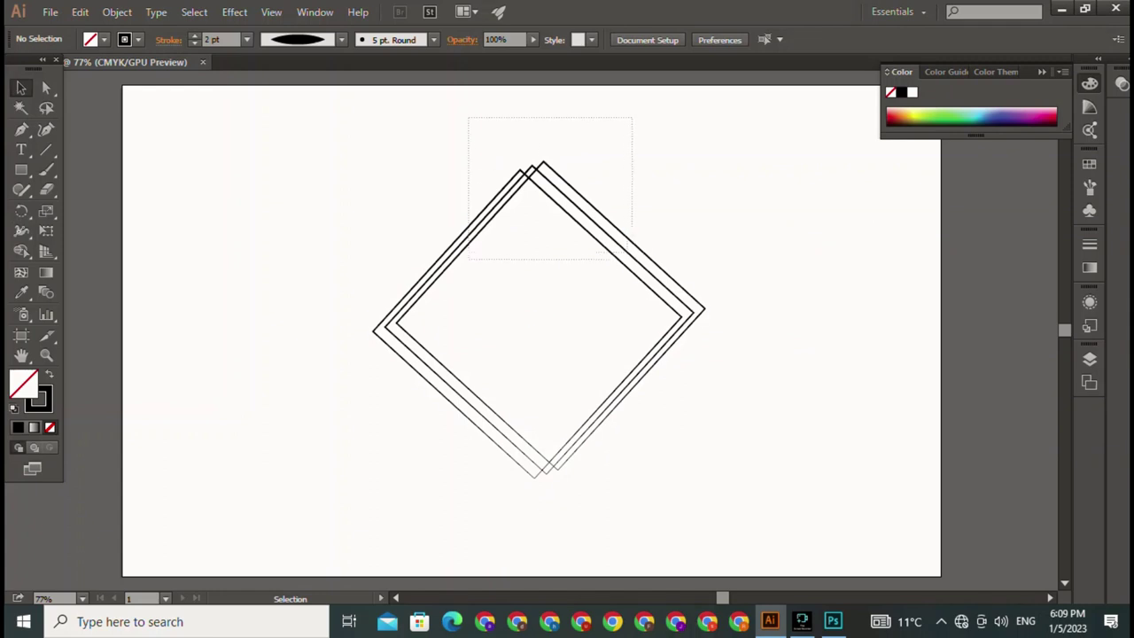
# Step: Align the three diamonds on their vertical centres
pyautogui.moveTo(468, 114); pyautogui.dragTo(632, 253)
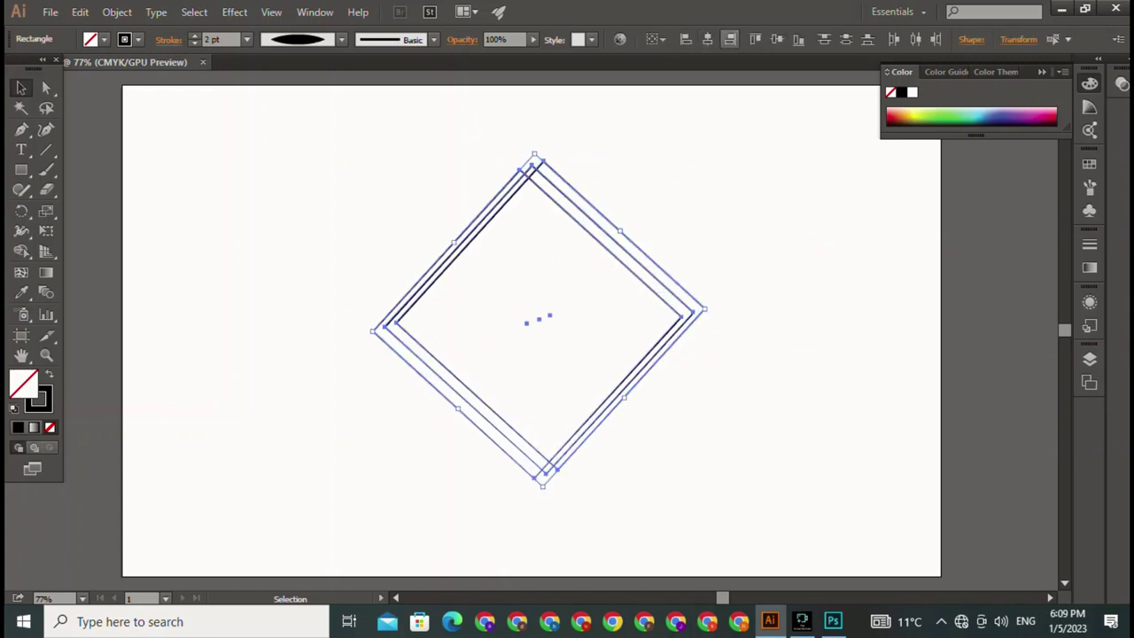
pyautogui.click(755, 39)
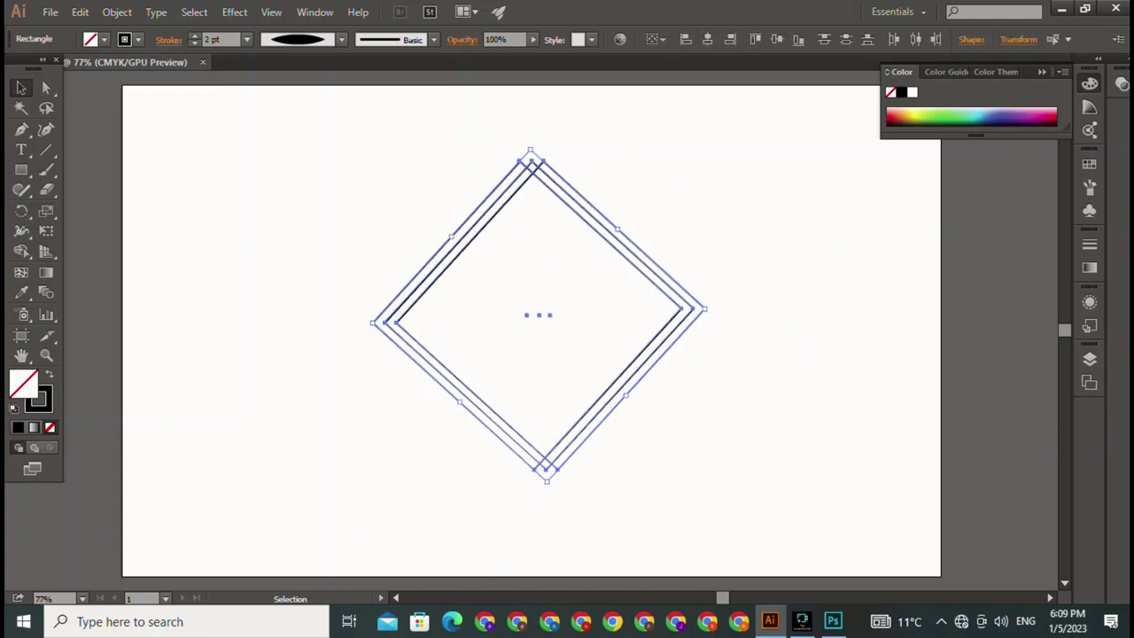
pyautogui.hotkey('ctrl', 'shift', 'a')
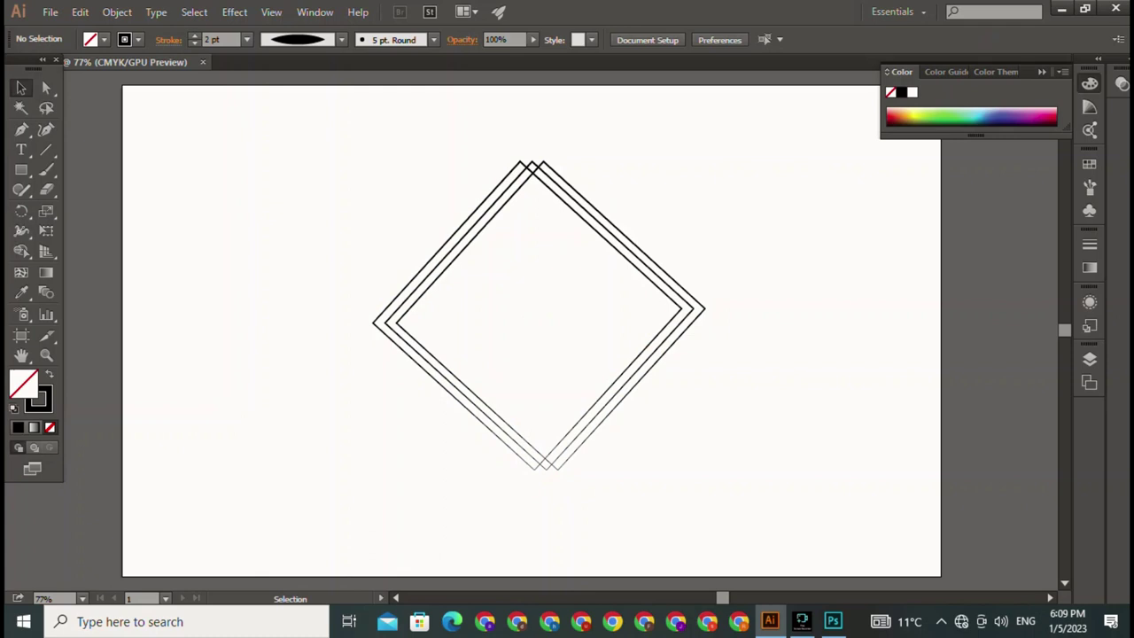
pyautogui.press('t')
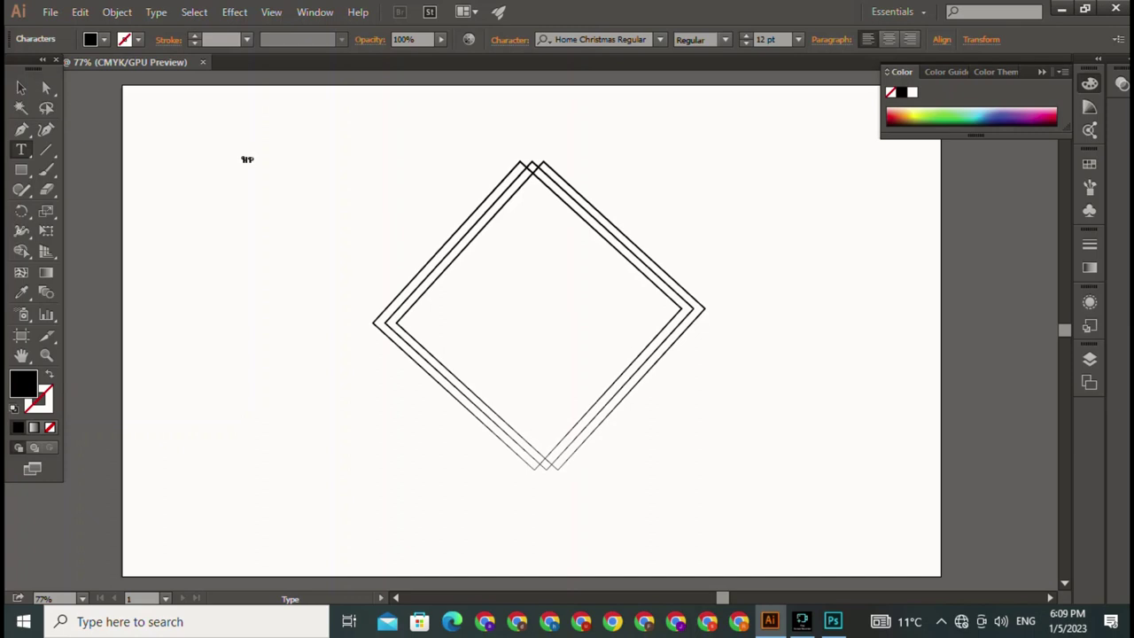
# Step: Type 'HPX' and scale it up to about 115 pt beside the diamonds
pyautogui.write('x')
pyautogui.press('Escape')
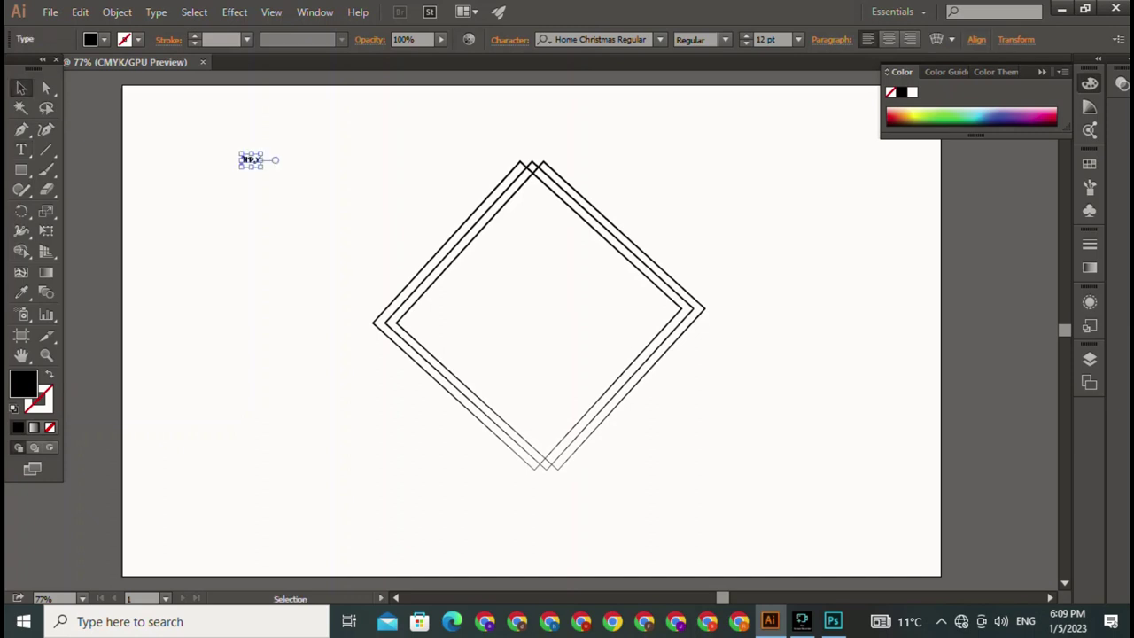
pyautogui.moveTo(262, 168); pyautogui.dragTo(426, 258)
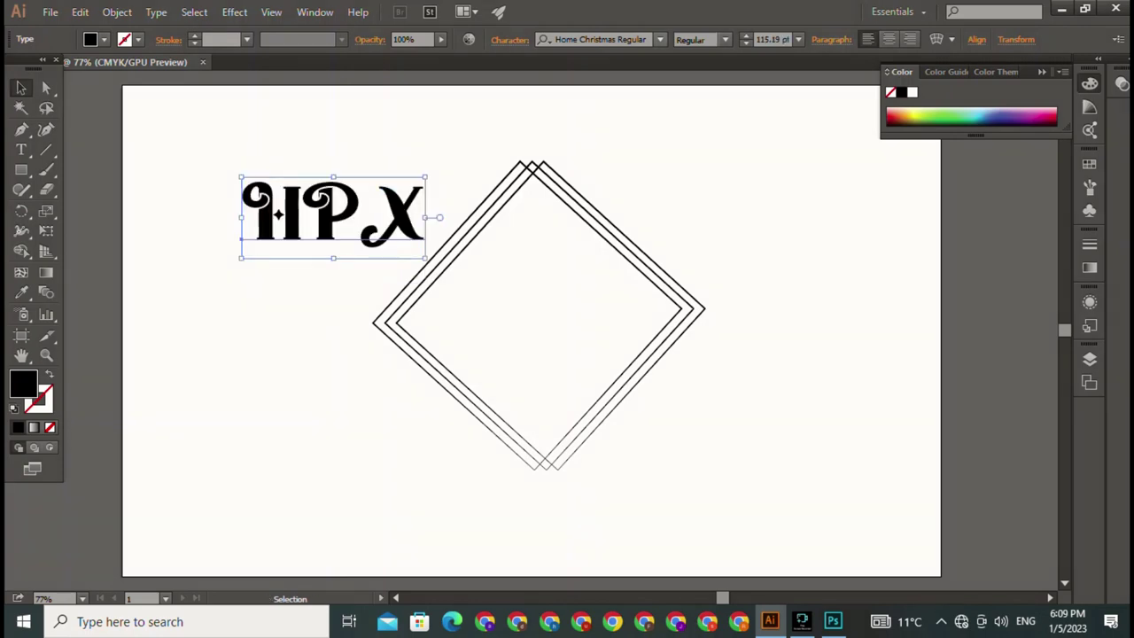
pyautogui.click(660, 39)
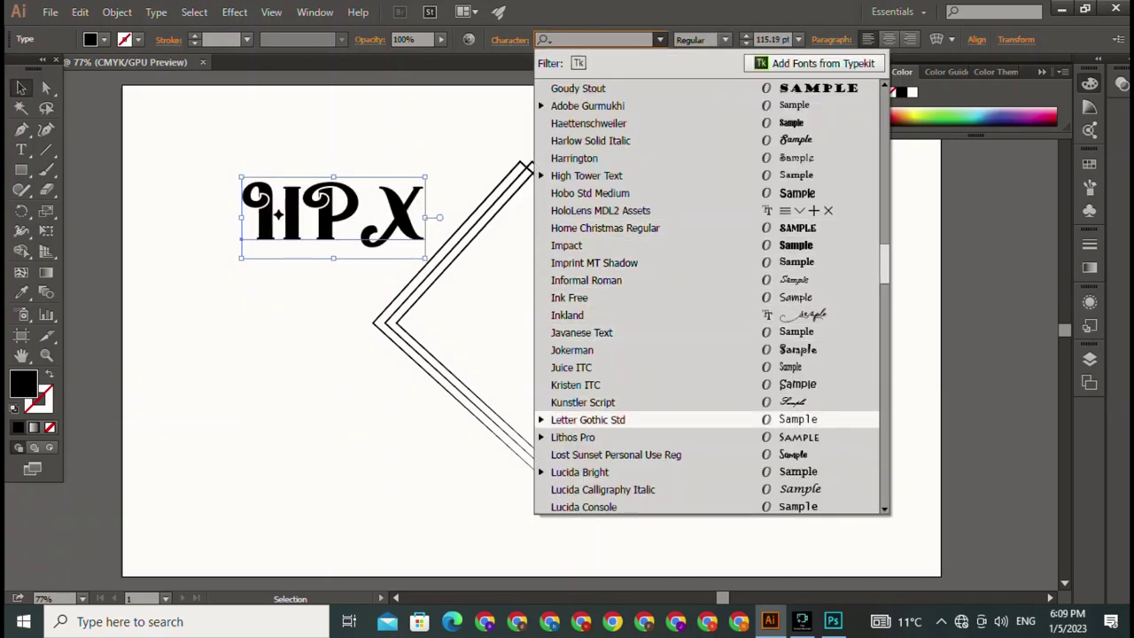
# Step: Try the Doom 2016 Right and Doom 2016 Text fonts on HPX
pyautogui.scroll(3, 709, 297)
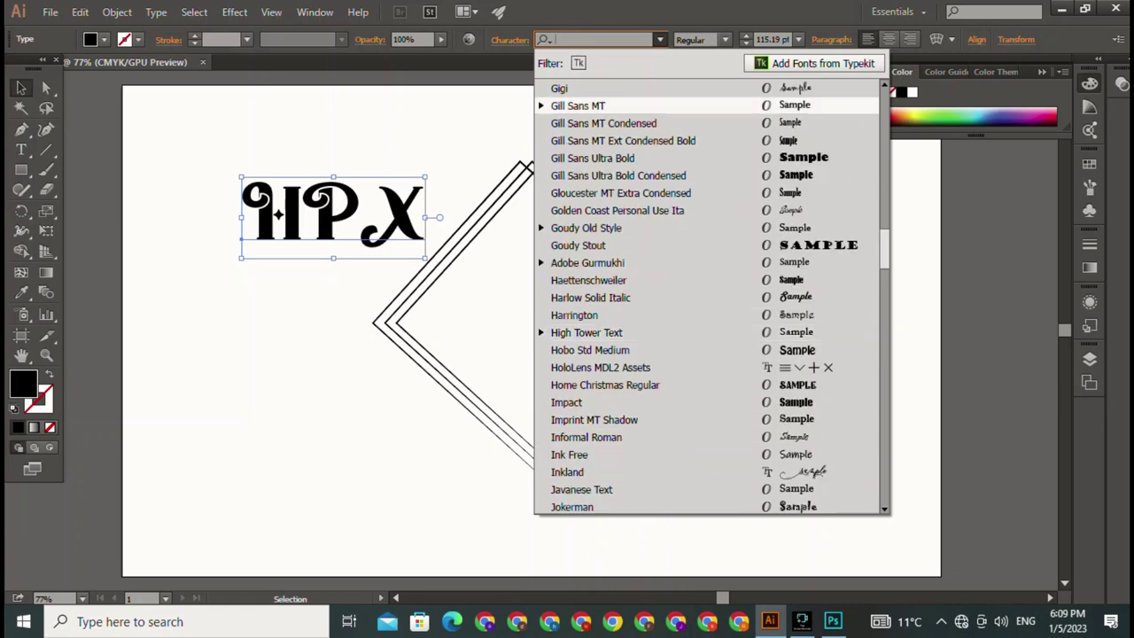
pyautogui.scroll(5, 709, 297)
pyautogui.scroll(4, 709, 296)
pyautogui.scroll(2, 709, 296)
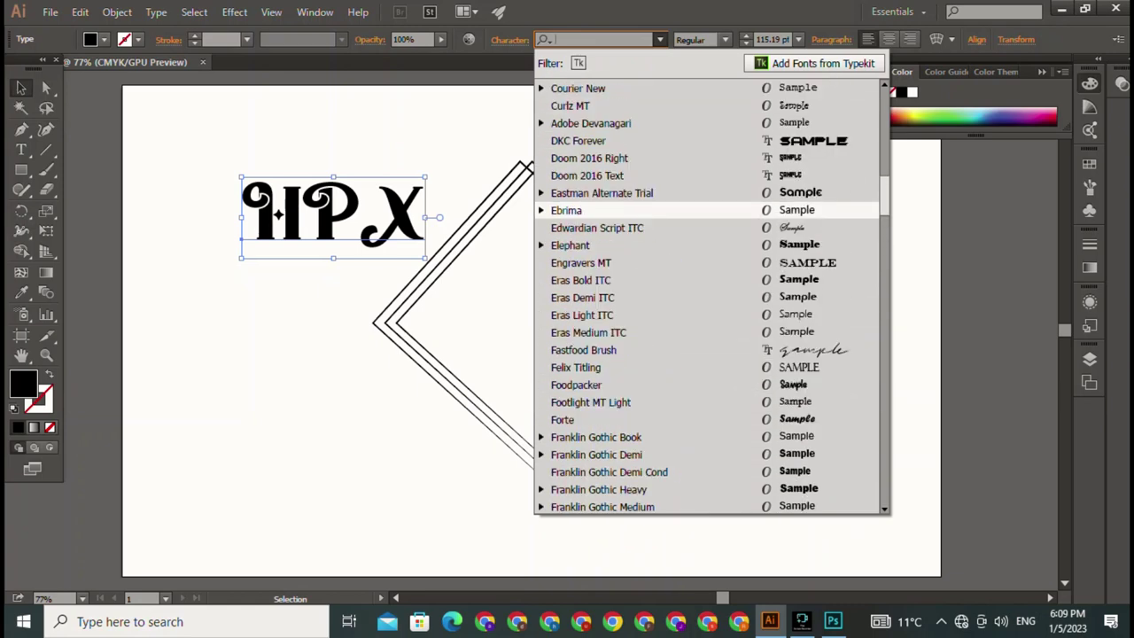
pyautogui.scroll(5, 709, 297)
pyautogui.scroll(2, 709, 297)
pyautogui.scroll(3, 709, 284)
pyautogui.scroll(3, 709, 280)
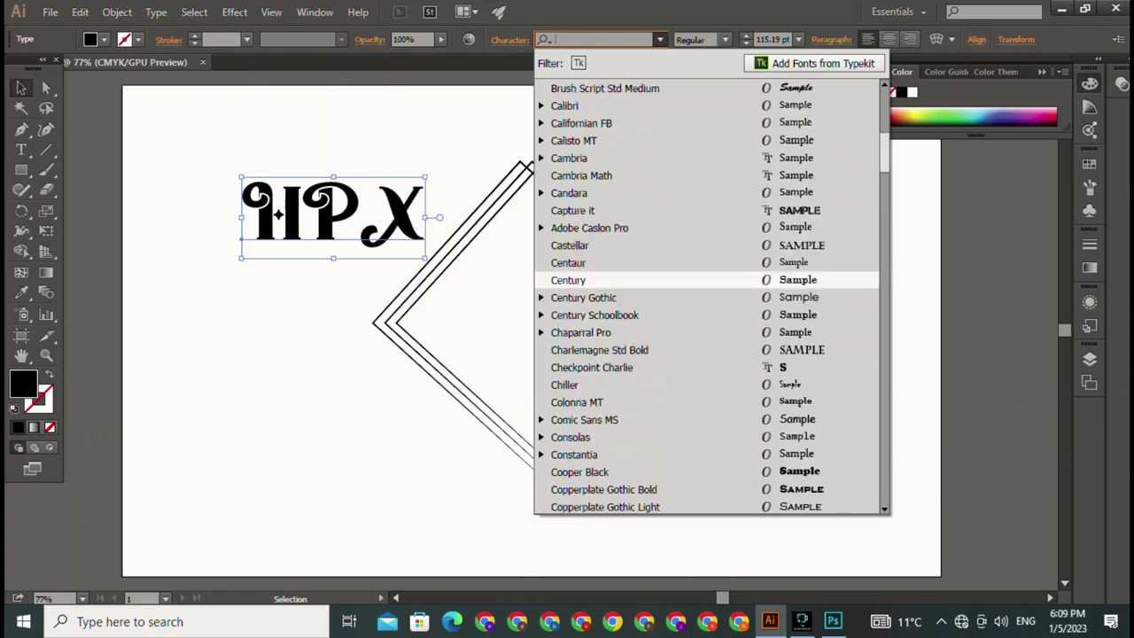
pyautogui.scroll(-7, 709, 280)
pyautogui.scroll(-3, 709, 280)
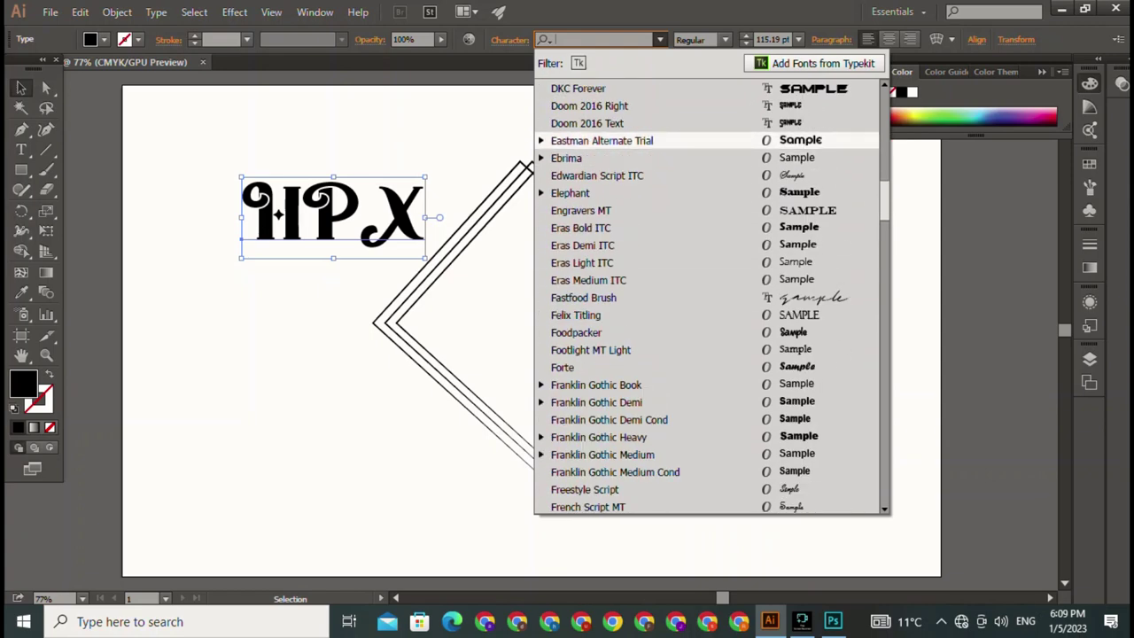
pyautogui.press('Return')
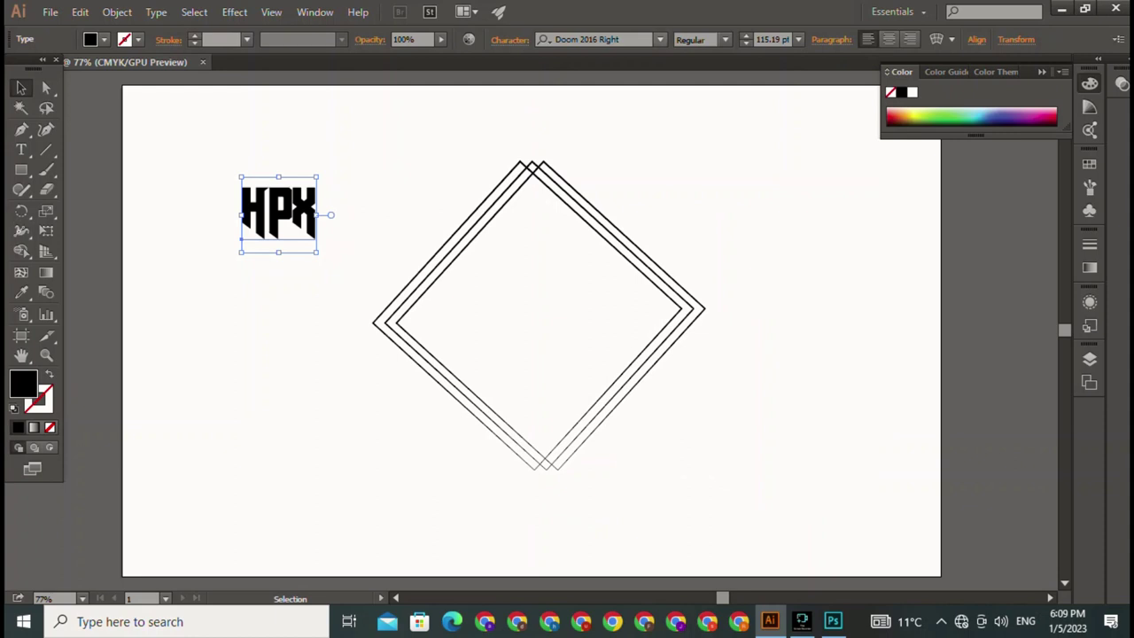
pyautogui.click(660, 39)
pyautogui.press('BackSpace')
pyautogui.write('Doom 2016 Text')
pyautogui.press('Return')
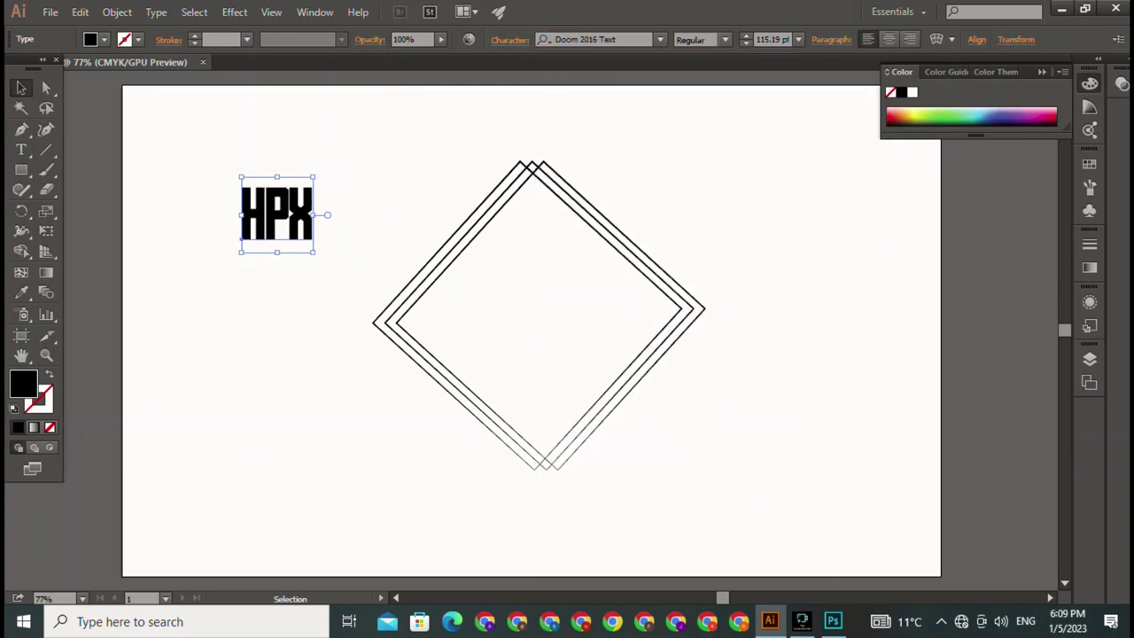
# Step: Apply Eastman Alternate Trial to the HPX text
pyautogui.click(659, 39)
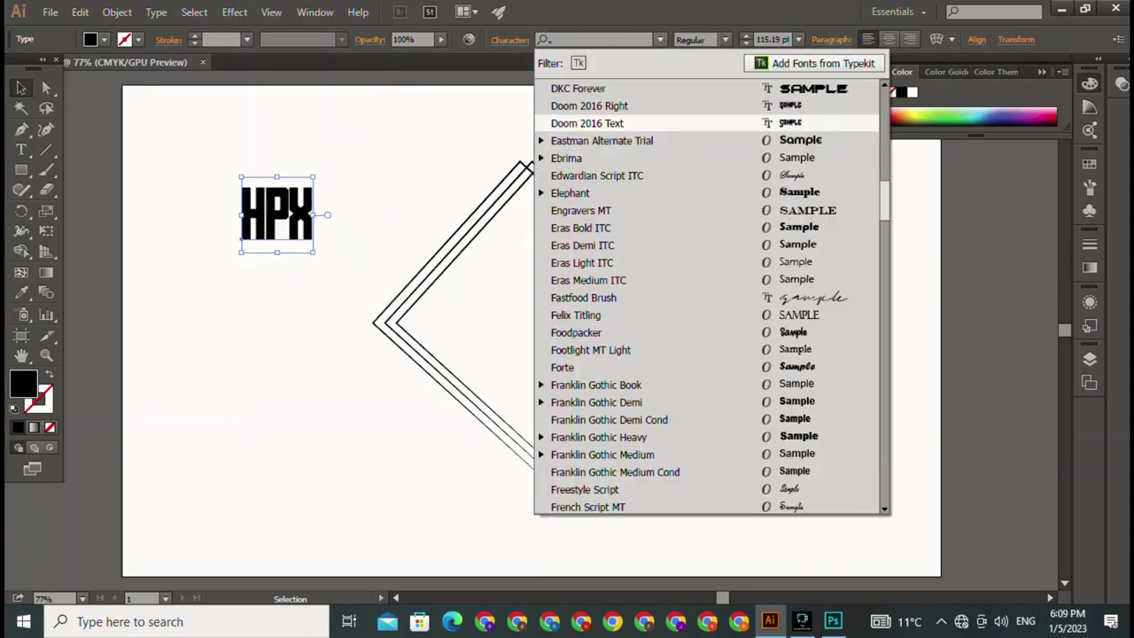
pyautogui.scroll(3, 709, 292)
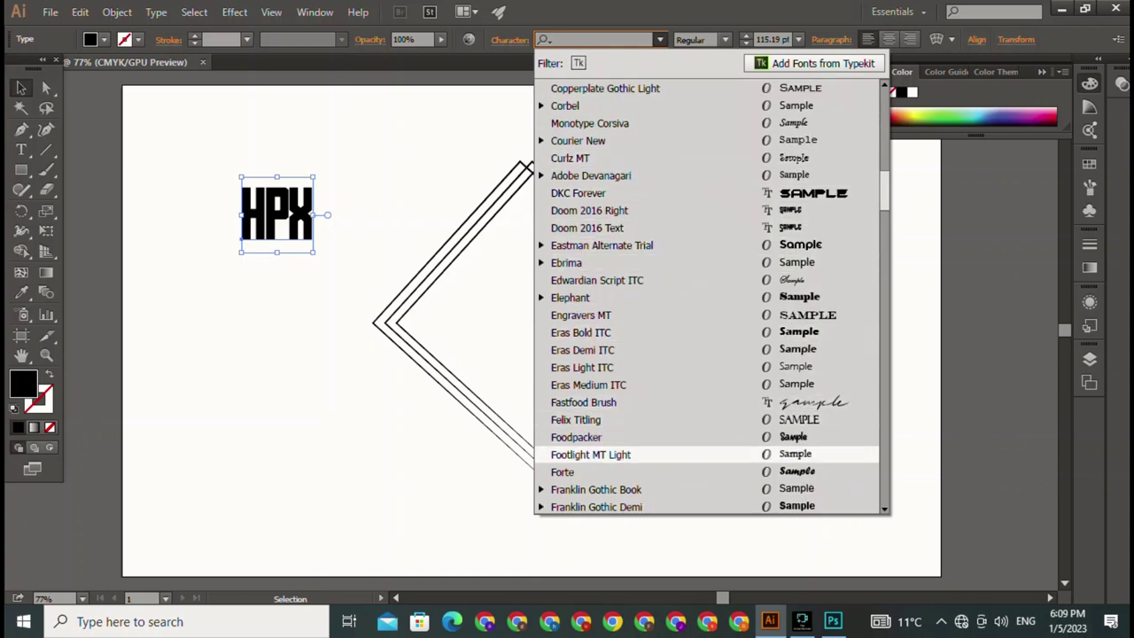
pyautogui.press('Up')
pyautogui.press('Up')
pyautogui.press('Up')
pyautogui.press('Down')
pyautogui.press('Down')
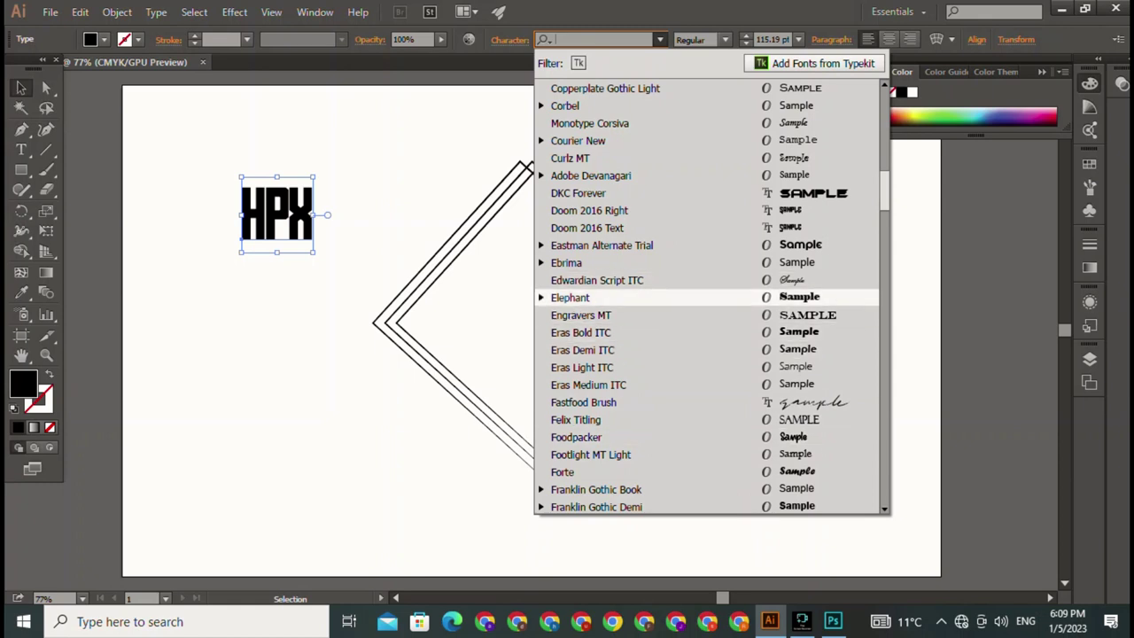
pyautogui.press('Up')
pyautogui.press('Up')
pyautogui.press('Up')
pyautogui.press('Down')
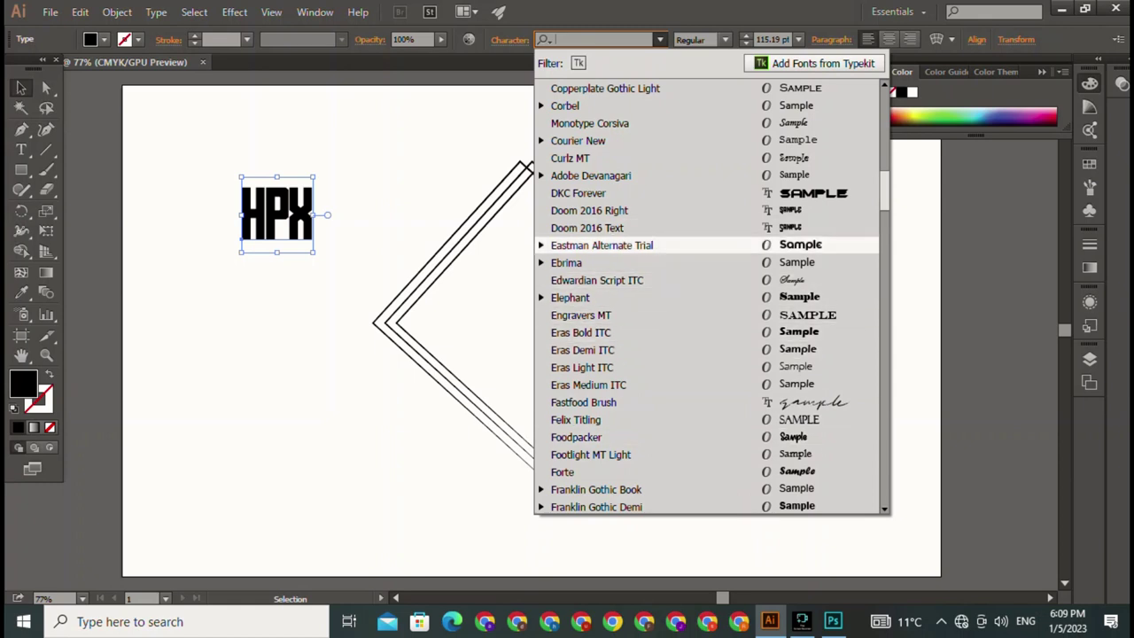
pyautogui.press('Return')
# Step: Browse down the font list and apply Matura MT Script Capitals to HPX
pyautogui.click(660, 39)
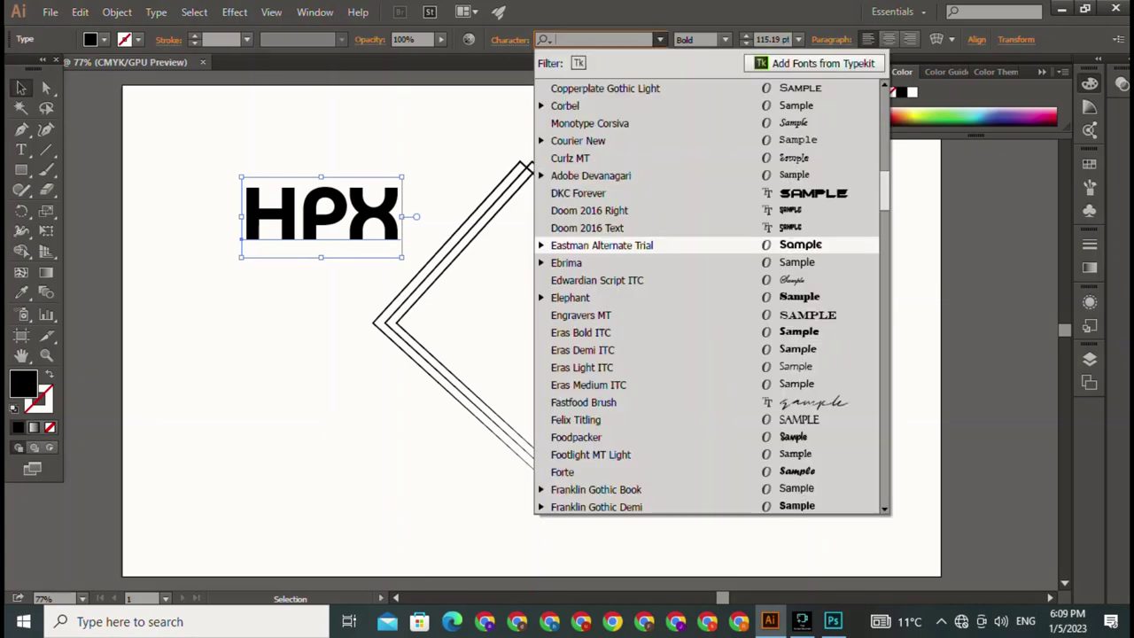
pyautogui.scroll(-2, 713, 298)
pyautogui.press('Down')
pyautogui.press('Down')
pyautogui.press('Down')
pyautogui.press('Down')
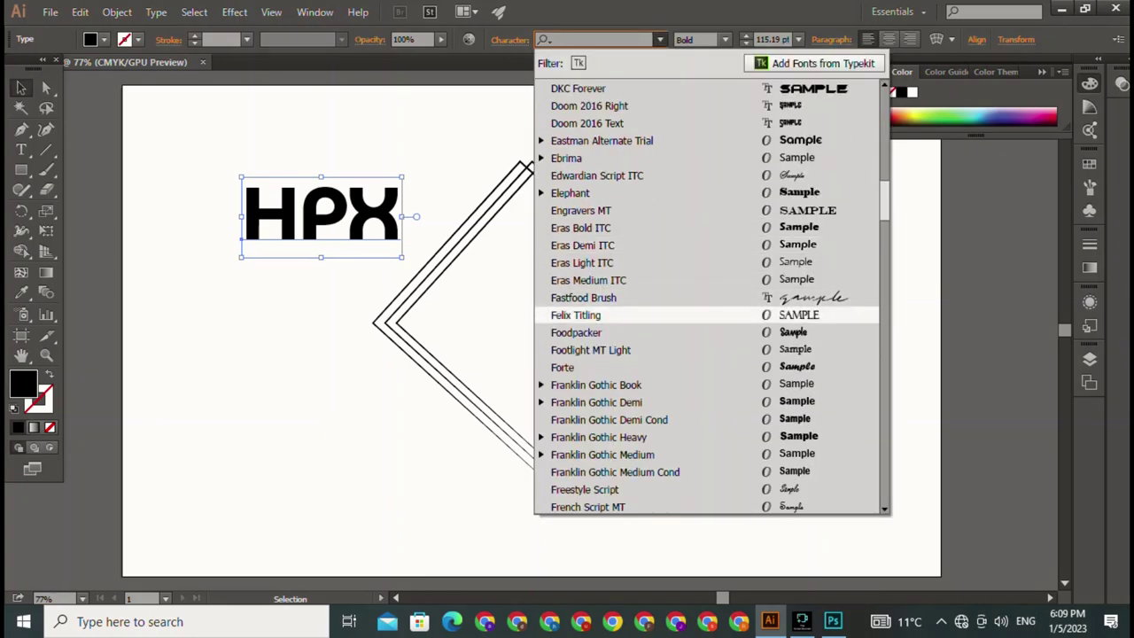
pyautogui.press('Down')
pyautogui.scroll(-1, 713, 298)
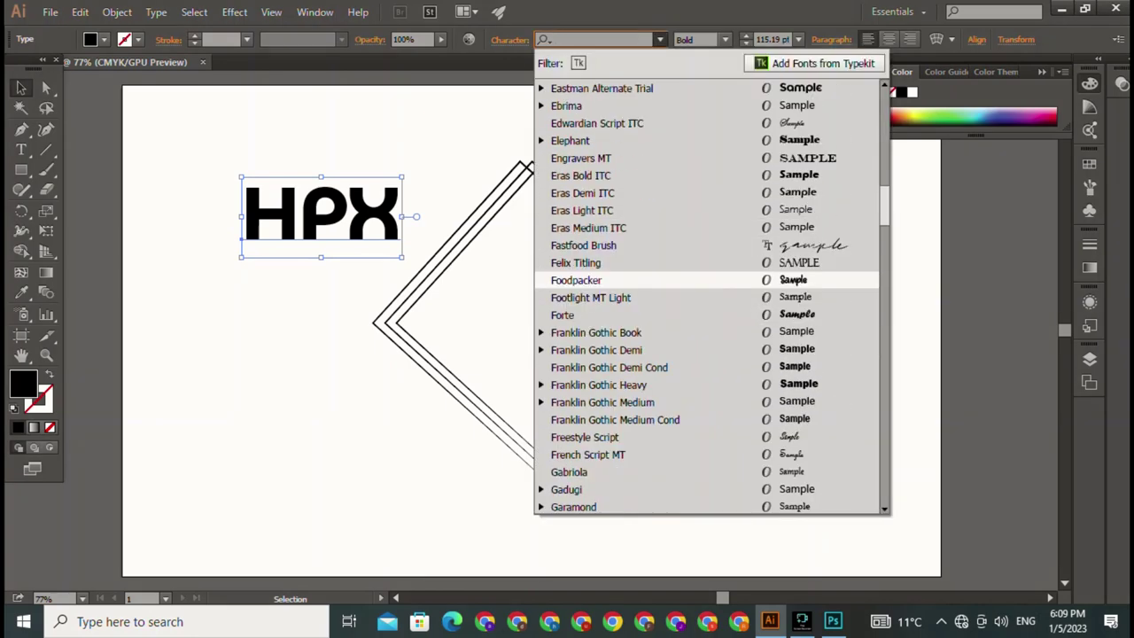
pyautogui.press('Down')
pyautogui.press('Down')
pyautogui.press('Down')
pyautogui.press('Down')
pyautogui.press('Down')
pyautogui.press('Down')
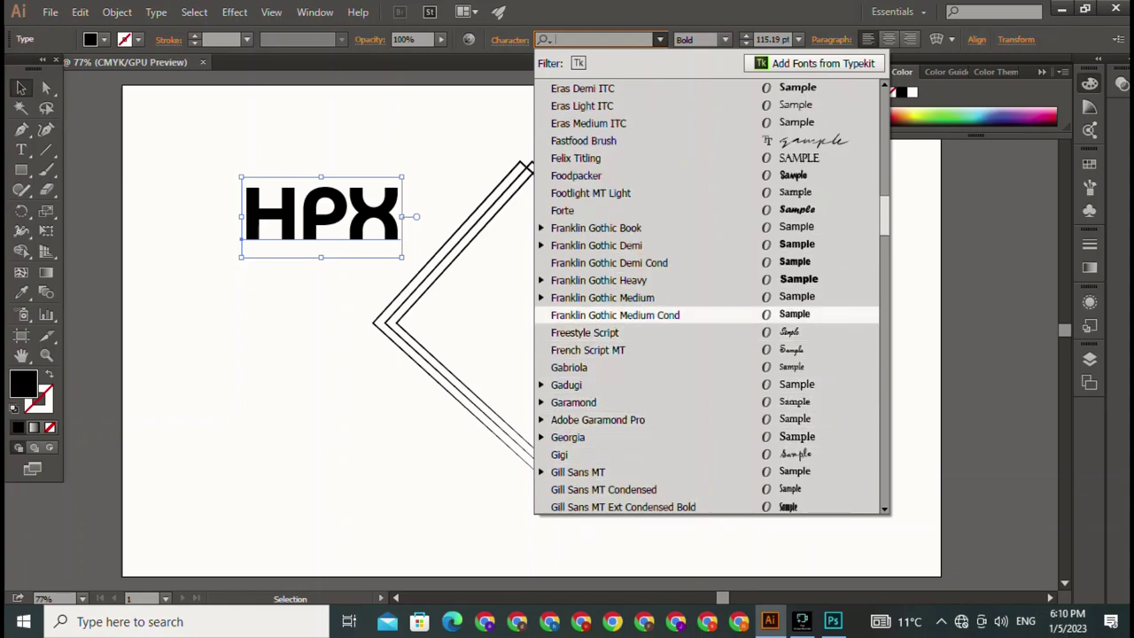
pyautogui.scroll(-1, 674, 315)
pyautogui.scroll(-1, 674, 385)
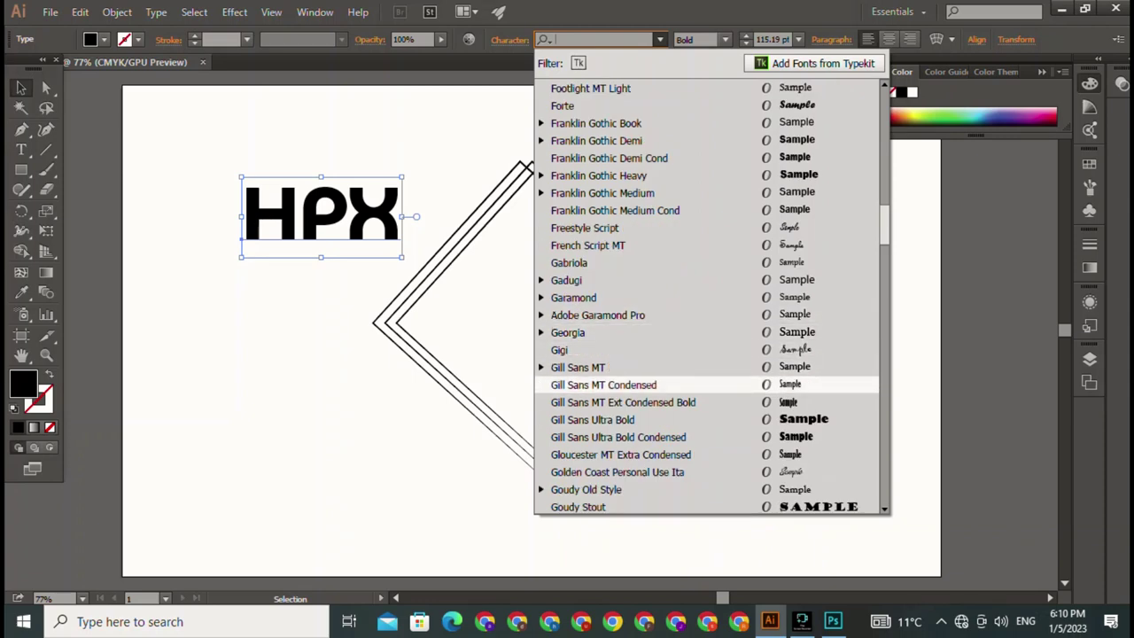
pyautogui.scroll(-1, 674, 402)
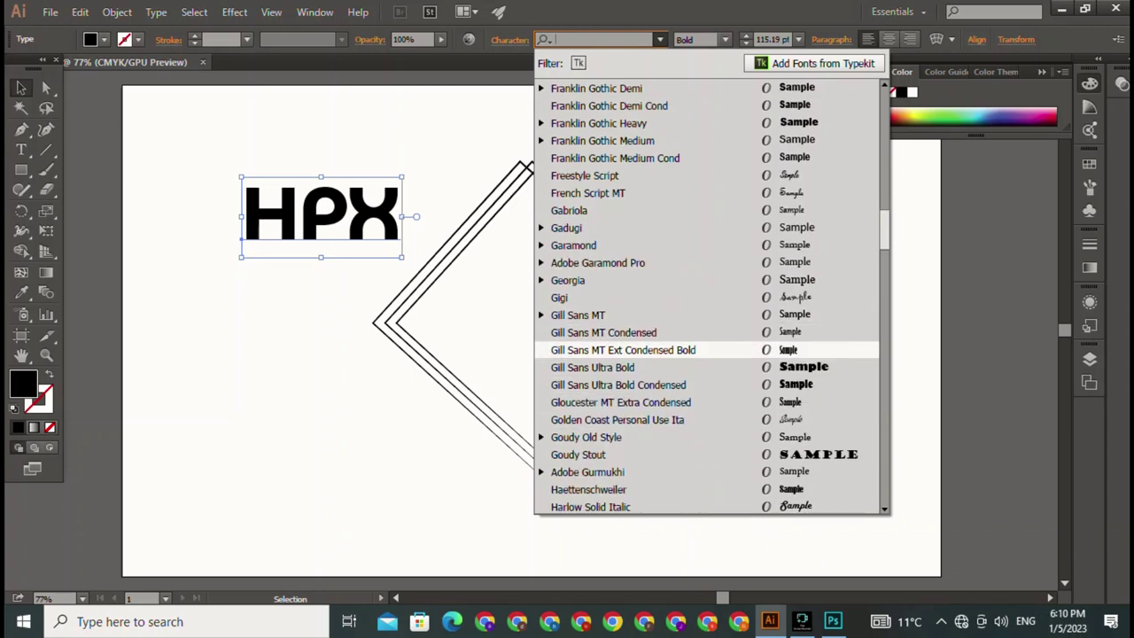
pyautogui.scroll(-2, 674, 316)
pyautogui.scroll(-1, 673, 316)
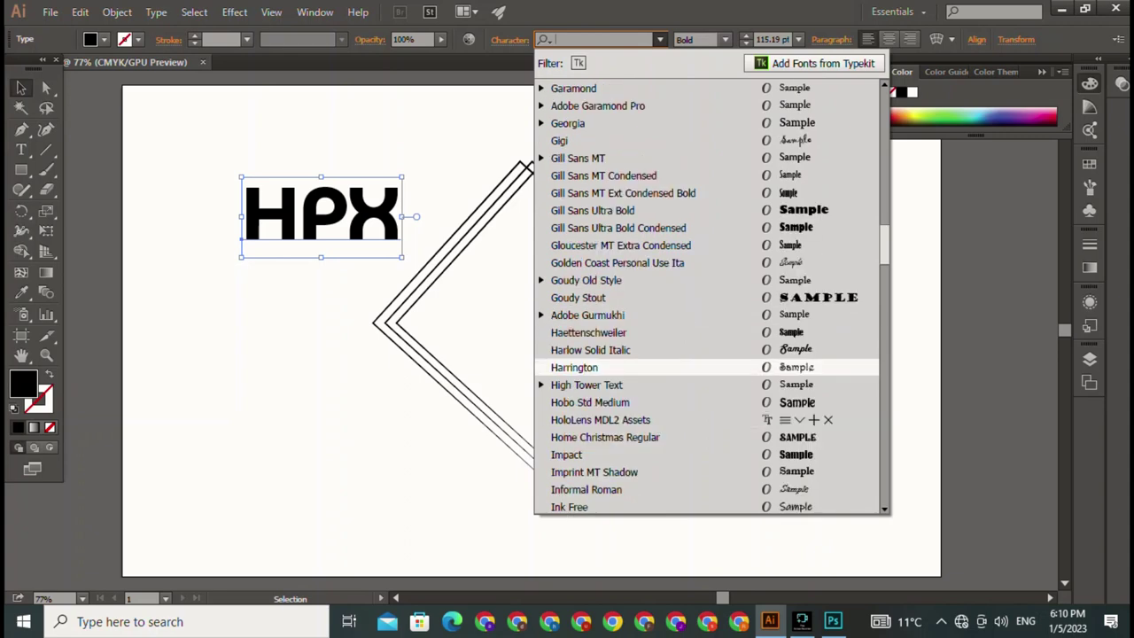
pyautogui.scroll(-2, 673, 316)
pyautogui.scroll(-1, 674, 316)
pyautogui.scroll(-1, 673, 316)
pyautogui.scroll(-1, 673, 347)
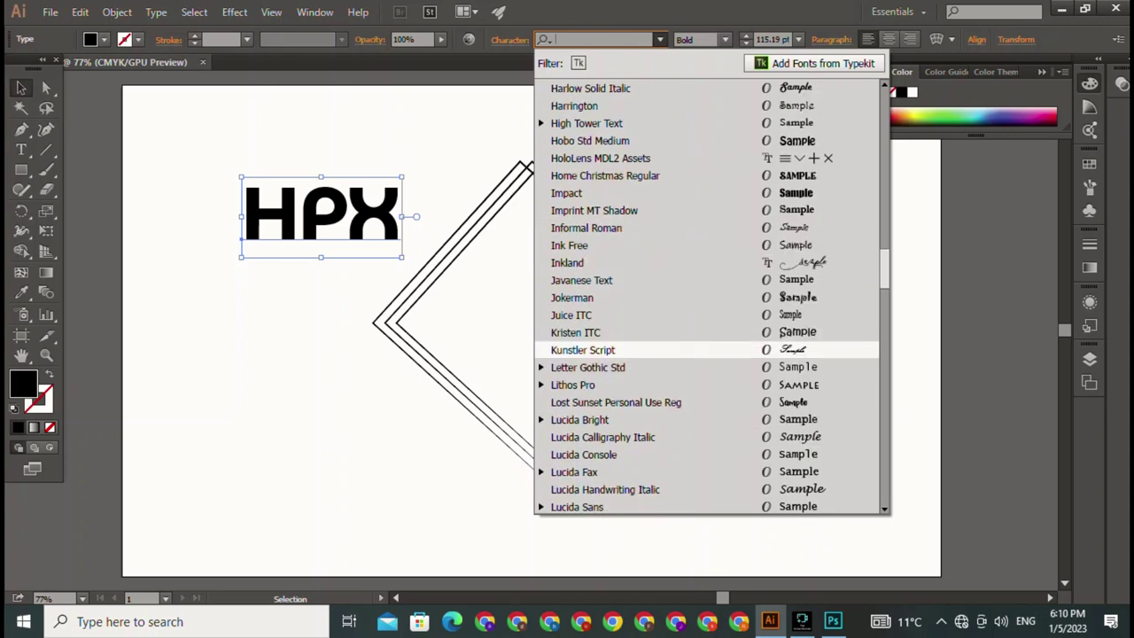
pyautogui.scroll(-1, 673, 347)
pyautogui.scroll(-1, 673, 348)
pyautogui.scroll(-1, 673, 347)
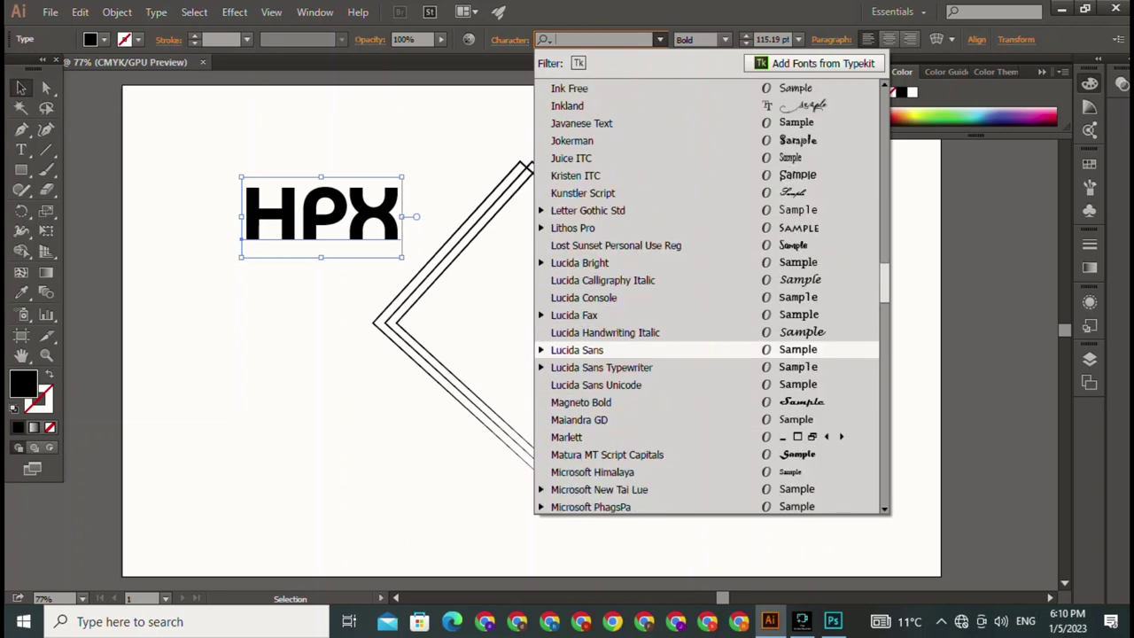
pyautogui.click(674, 454)
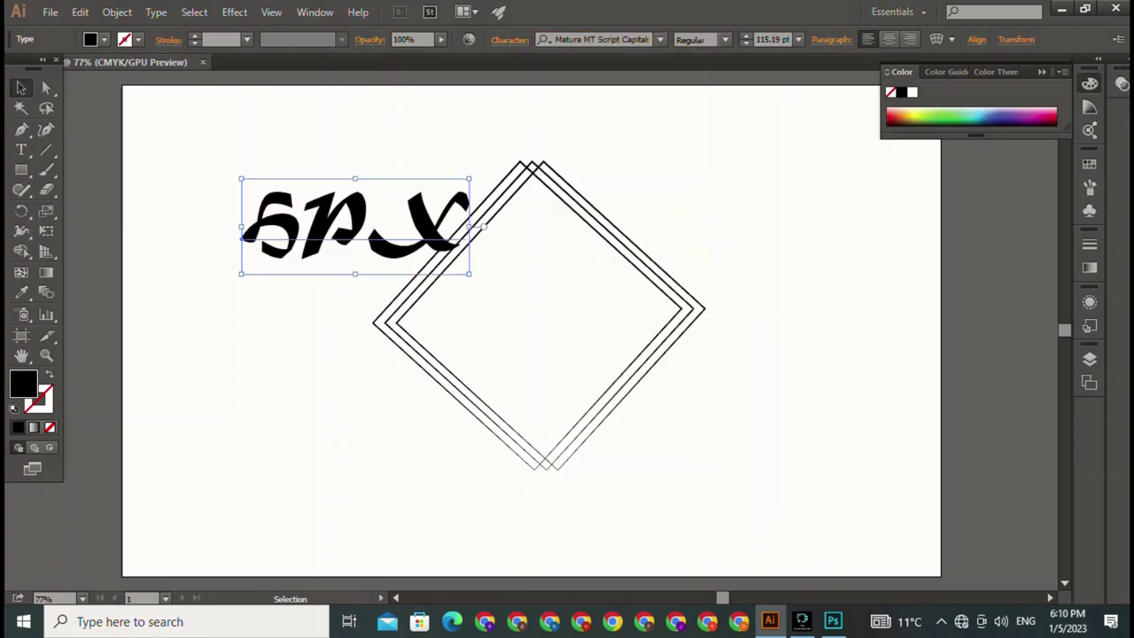
# Step: Set HPX in Magneto Bold
pyautogui.click(660, 39)
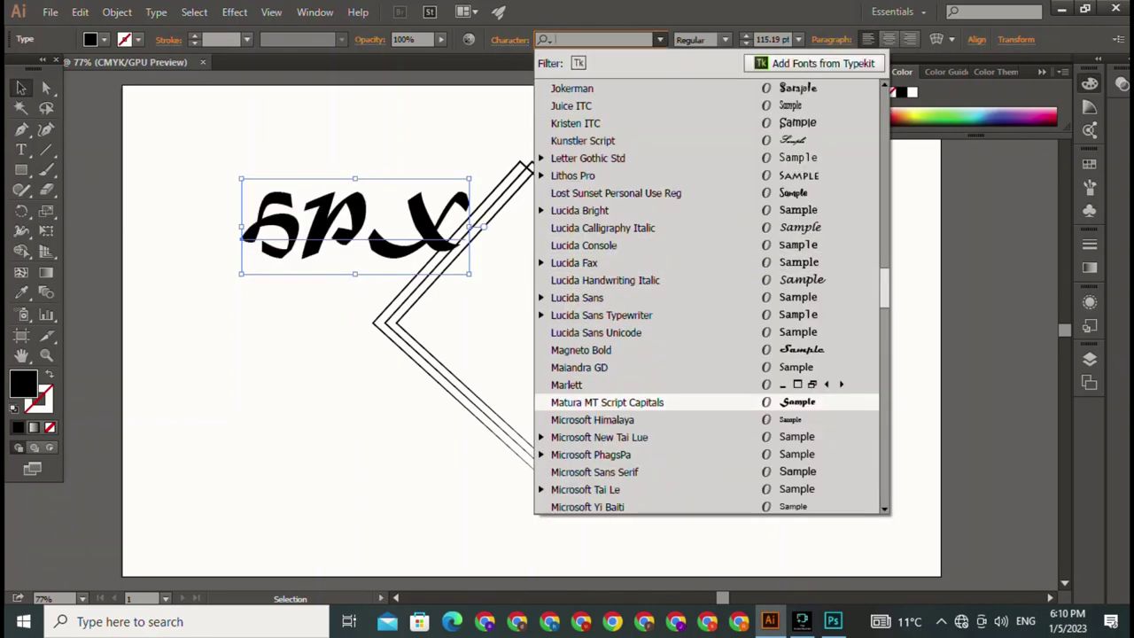
pyautogui.scroll(-1, 709, 292)
pyautogui.click(621, 293)
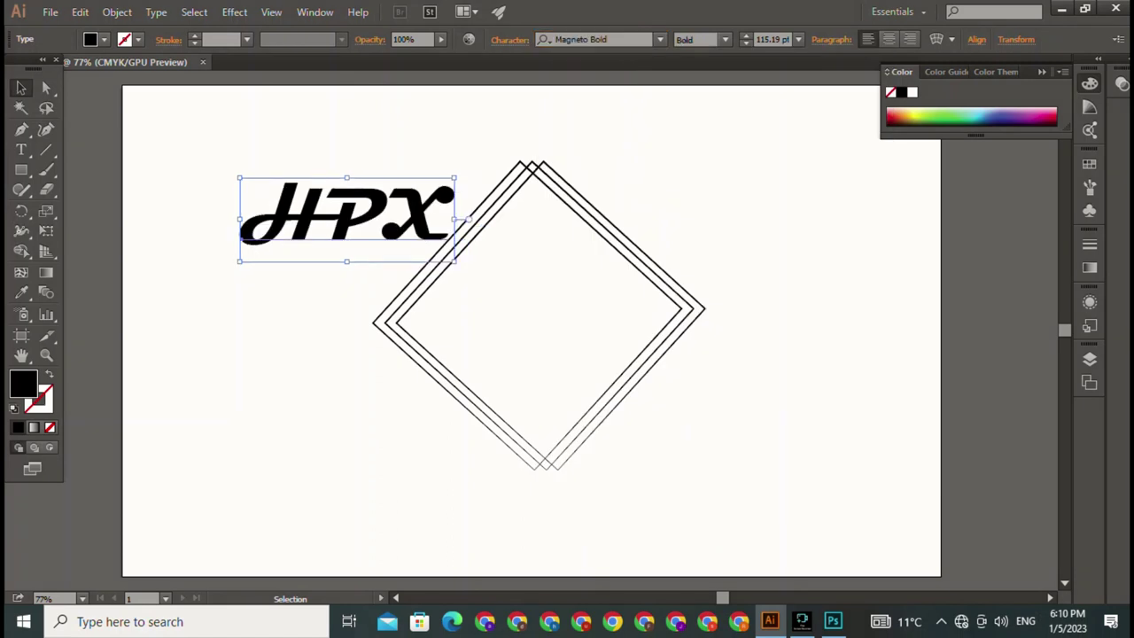
# Step: Drag the HPX text into the middle of the three diamond outlines, undoing a stray alignment
pyautogui.moveTo(346, 213)
pyautogui.mouseDown()
pyautogui.moveTo(537, 321)
pyautogui.moveTo(533, 309)
pyautogui.mouseUp()
pyautogui.moveTo(373, 182); pyautogui.dragTo(700, 474)
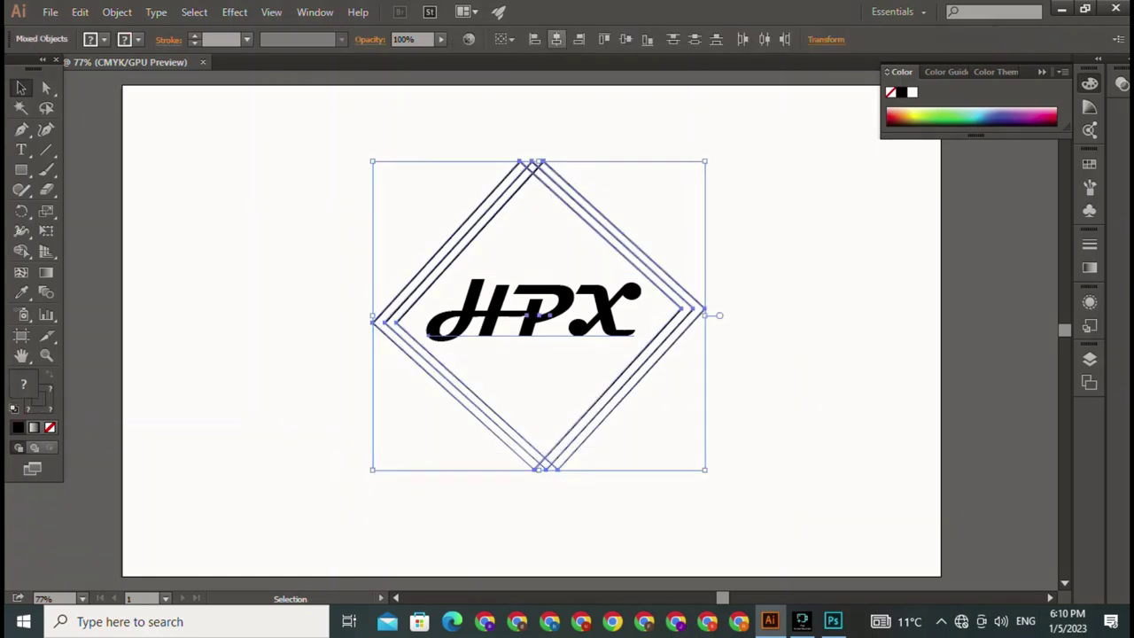
pyautogui.click(556, 39)
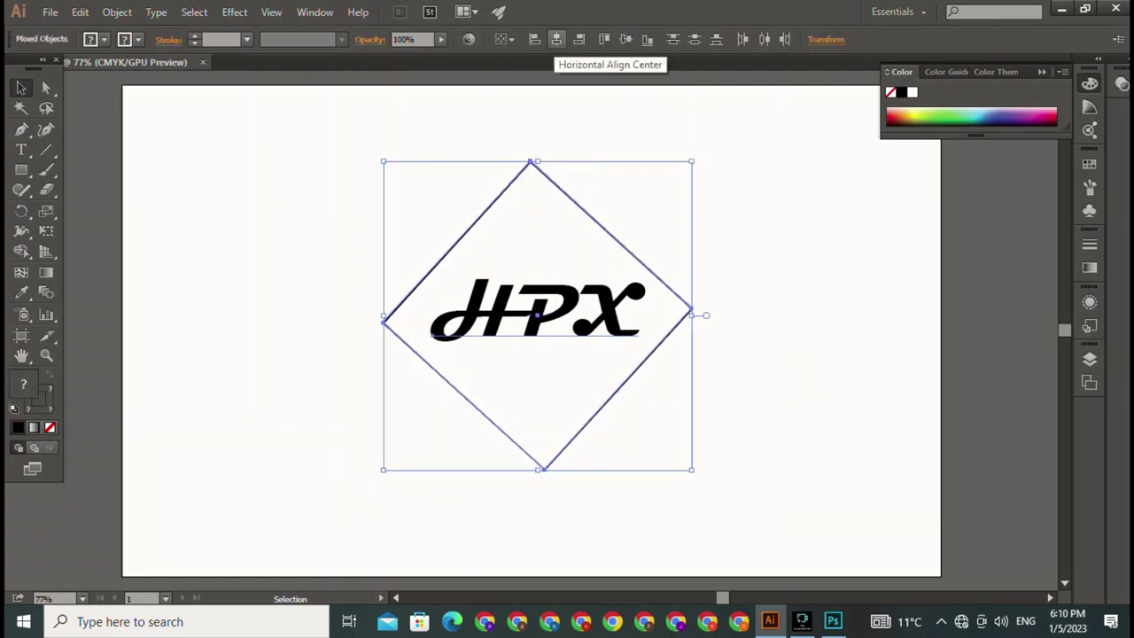
pyautogui.hotkey('ctrl', 'z')
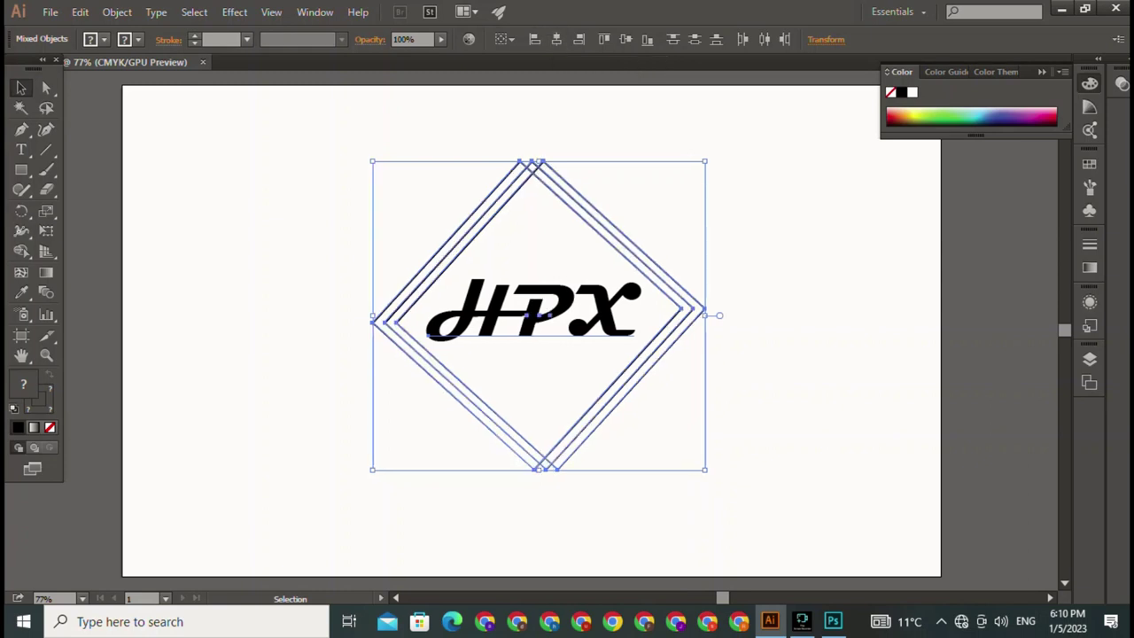
pyautogui.hotkey('ctrl', 'shift', 'a')
pyautogui.click(532, 310)
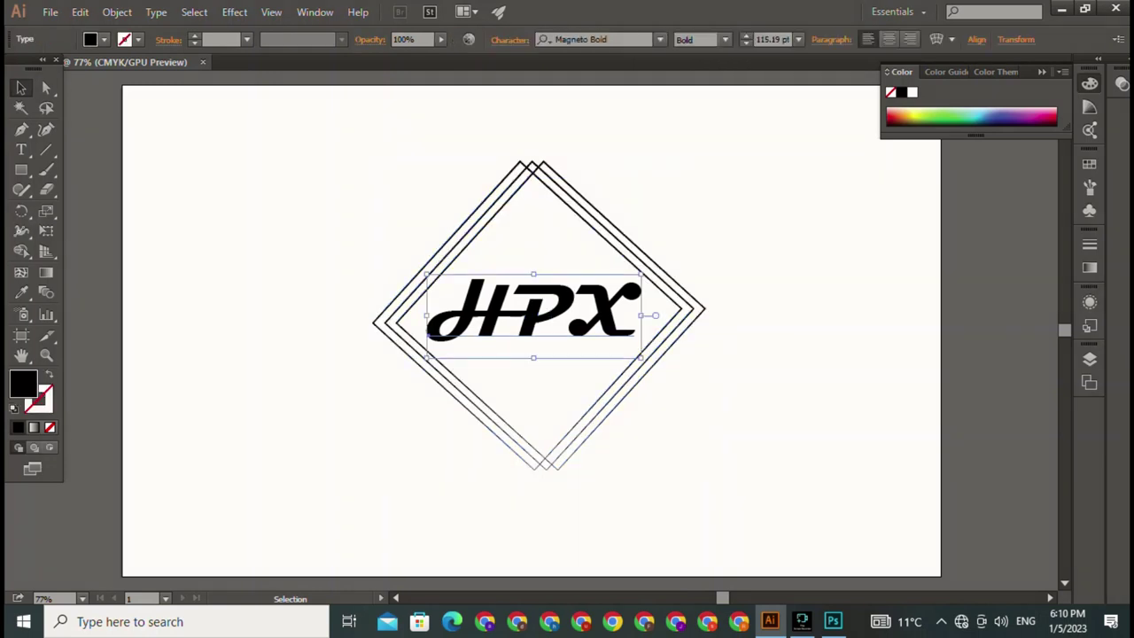
pyautogui.hotkey('ctrl', 'shift', 'a')
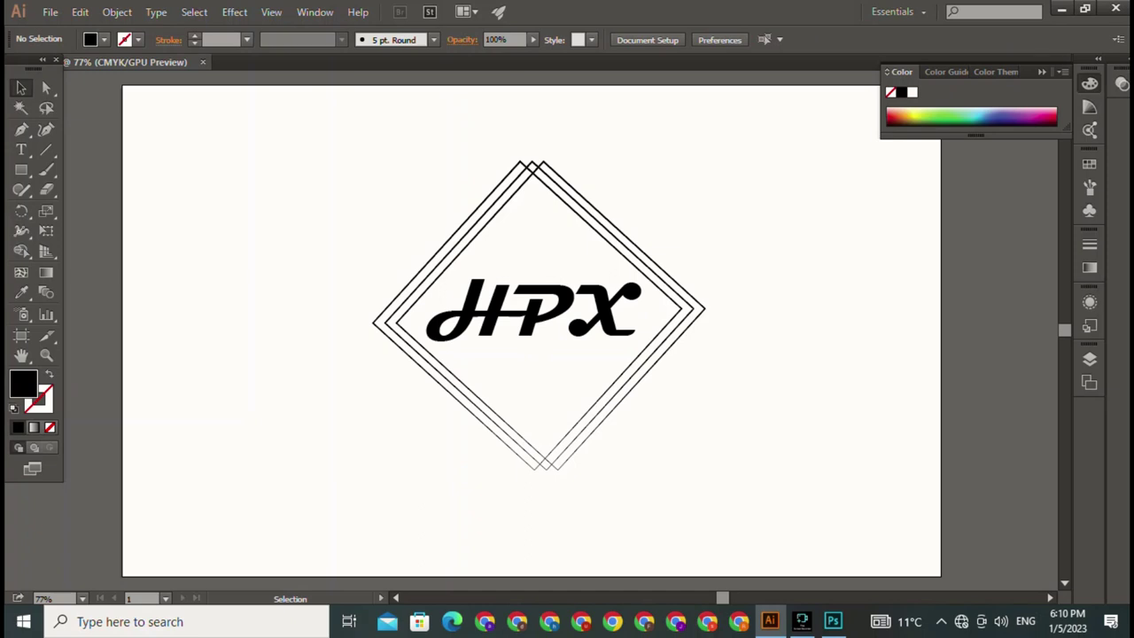
# Step: Draw a straight horizontal line under HPX with the Pen tool, lifting HPX above it
pyautogui.press('p')
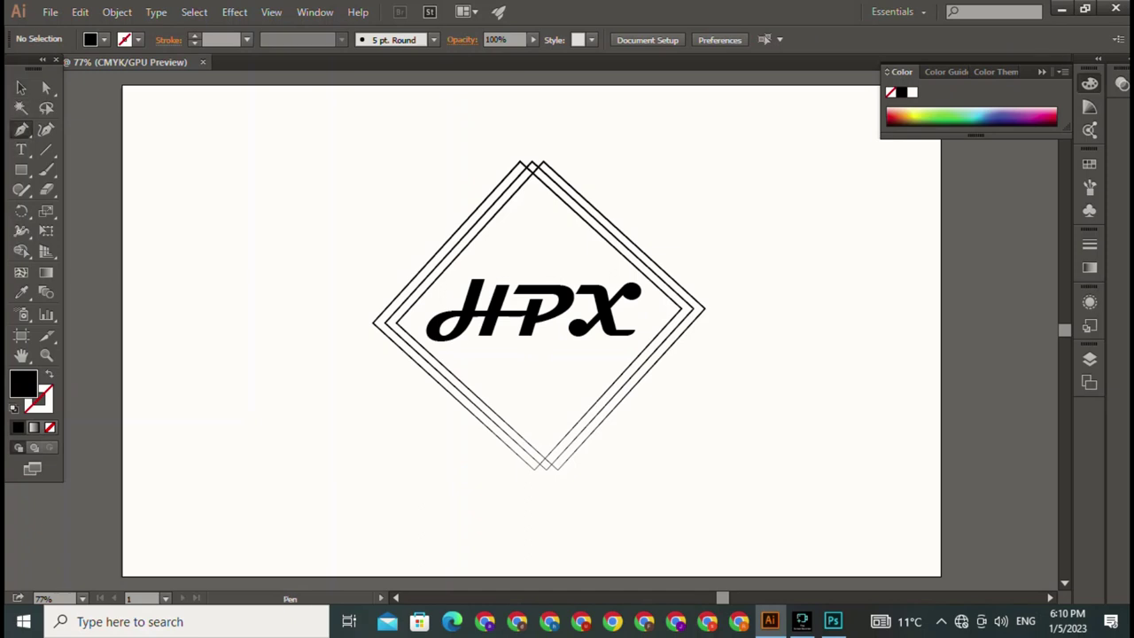
pyautogui.click(465, 339)
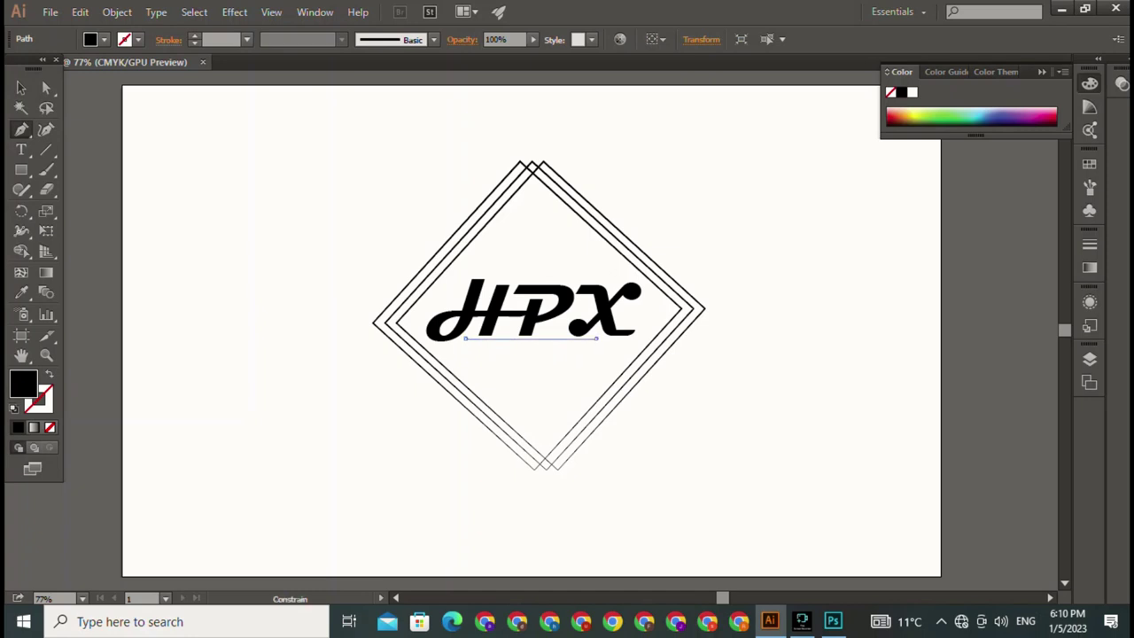
pyautogui.click(595, 338)
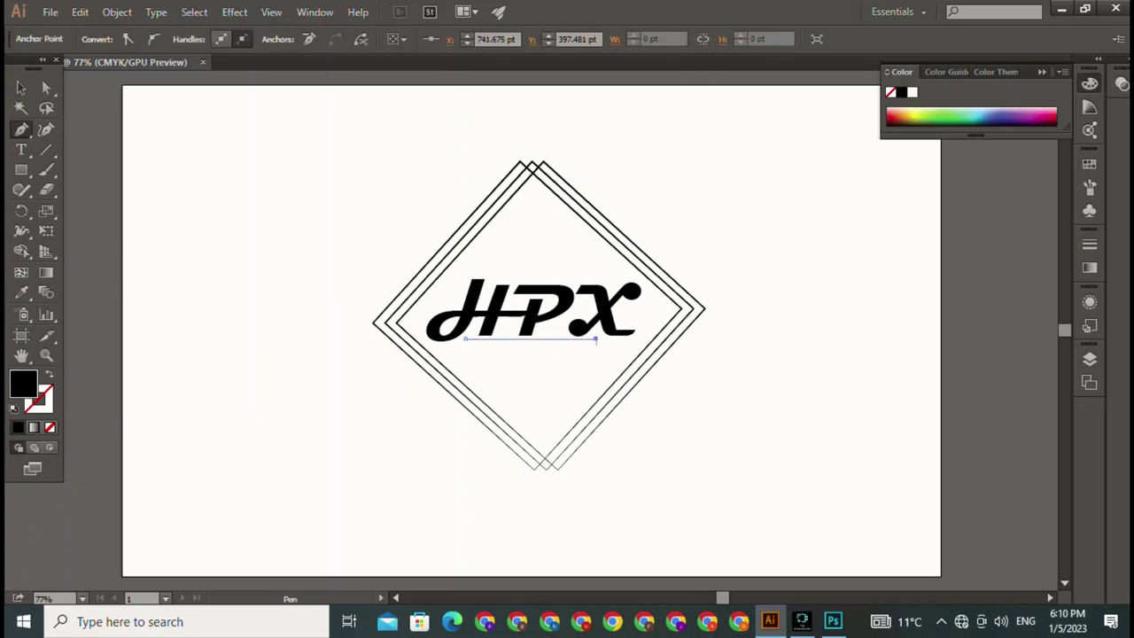
pyautogui.press('v')
pyautogui.hotkey('ctrl', 'shift', 'a')
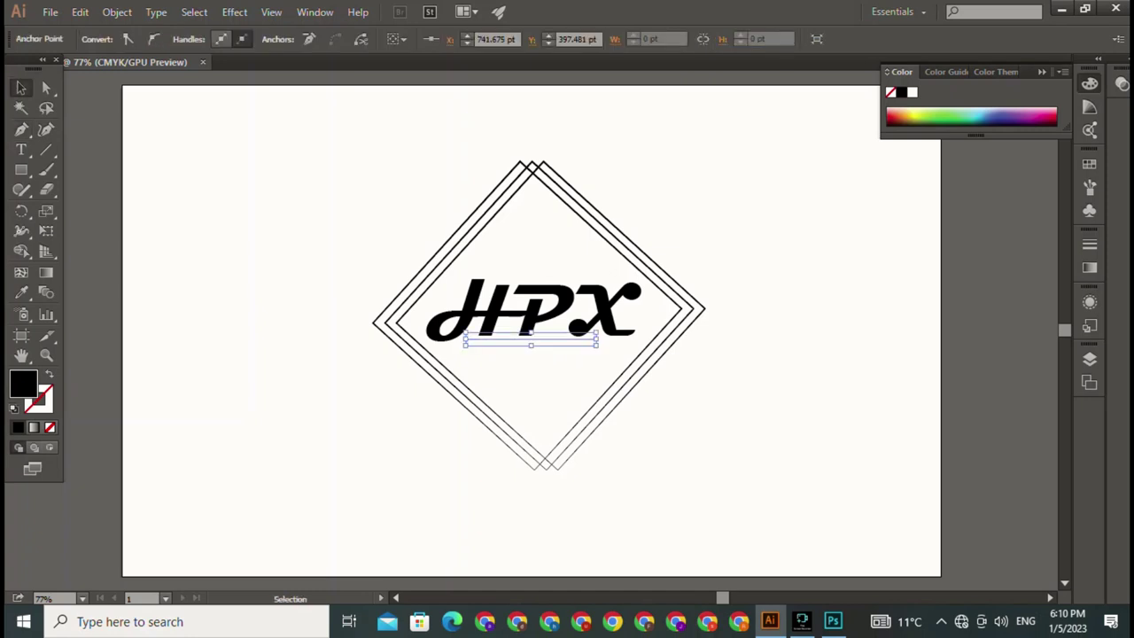
pyautogui.click(532, 310)
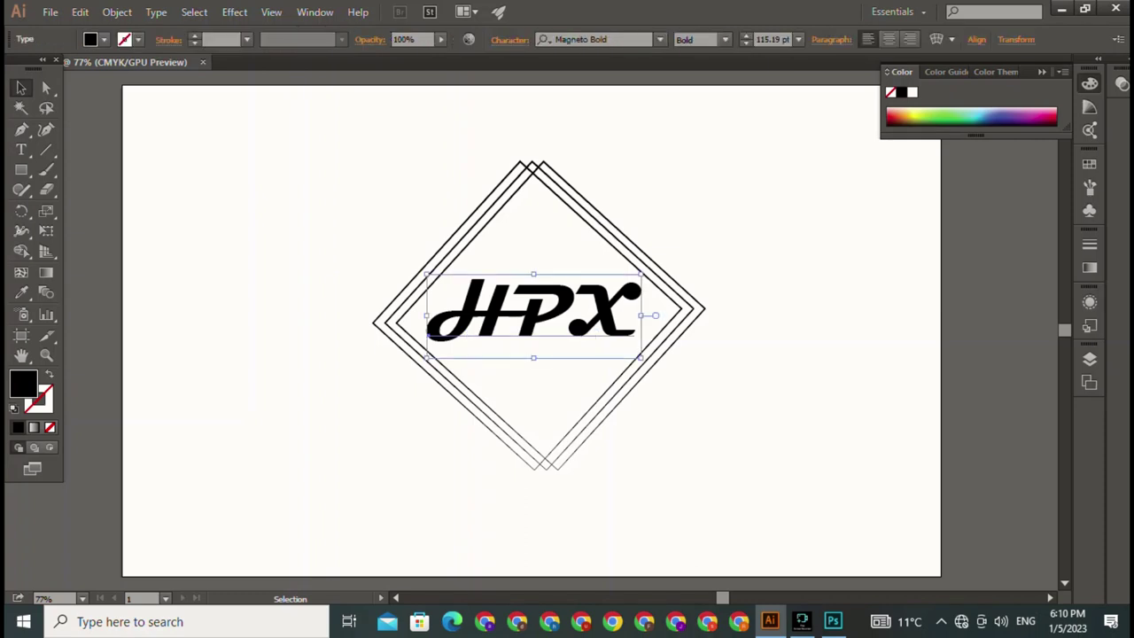
pyautogui.hotkey('ctrl', 'shift', 'a')
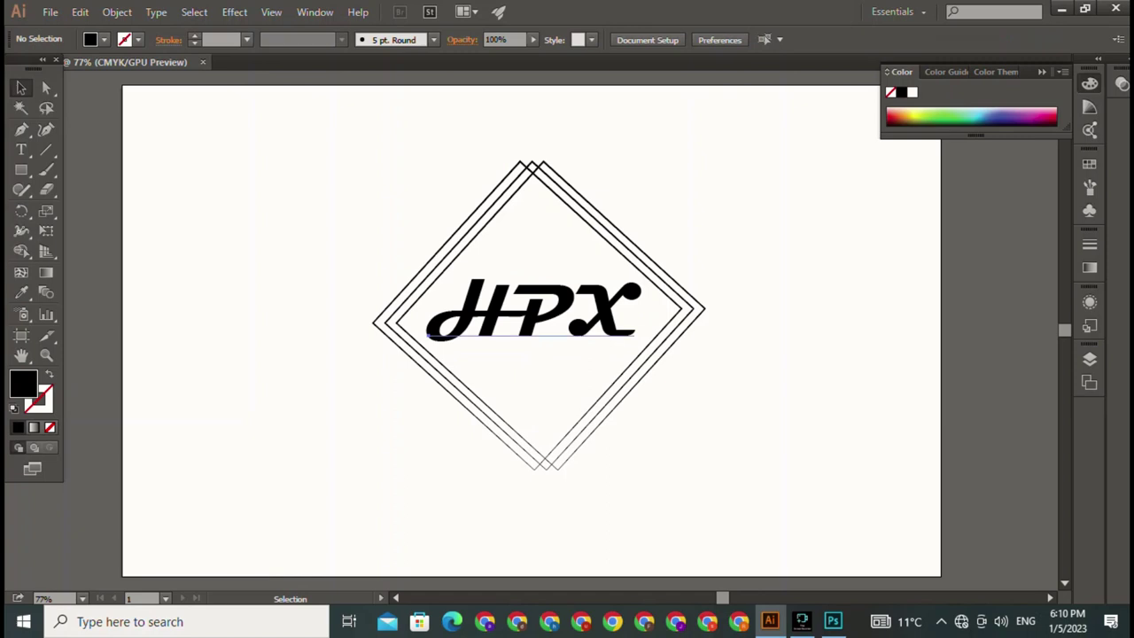
pyautogui.moveTo(532, 310); pyautogui.dragTo(534, 280)
pyautogui.hotkey('ctrl', 'shift', 'a')
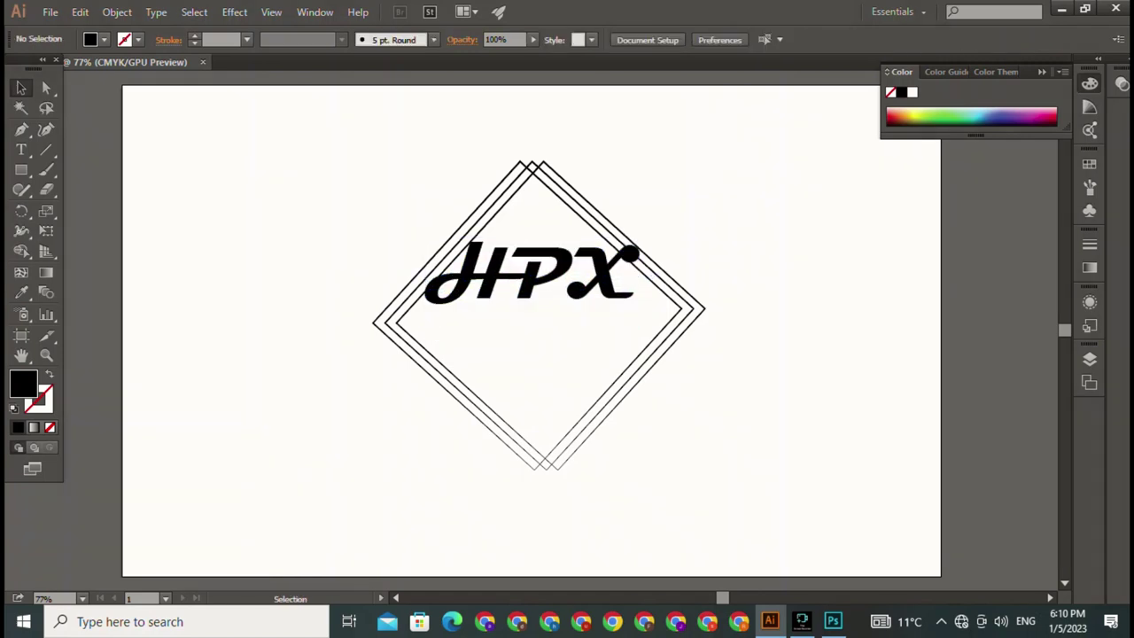
# Step: Give the line no fill and a black stroke, then lower HPX back onto it
pyautogui.moveTo(548, 321); pyautogui.dragTo(561, 359)
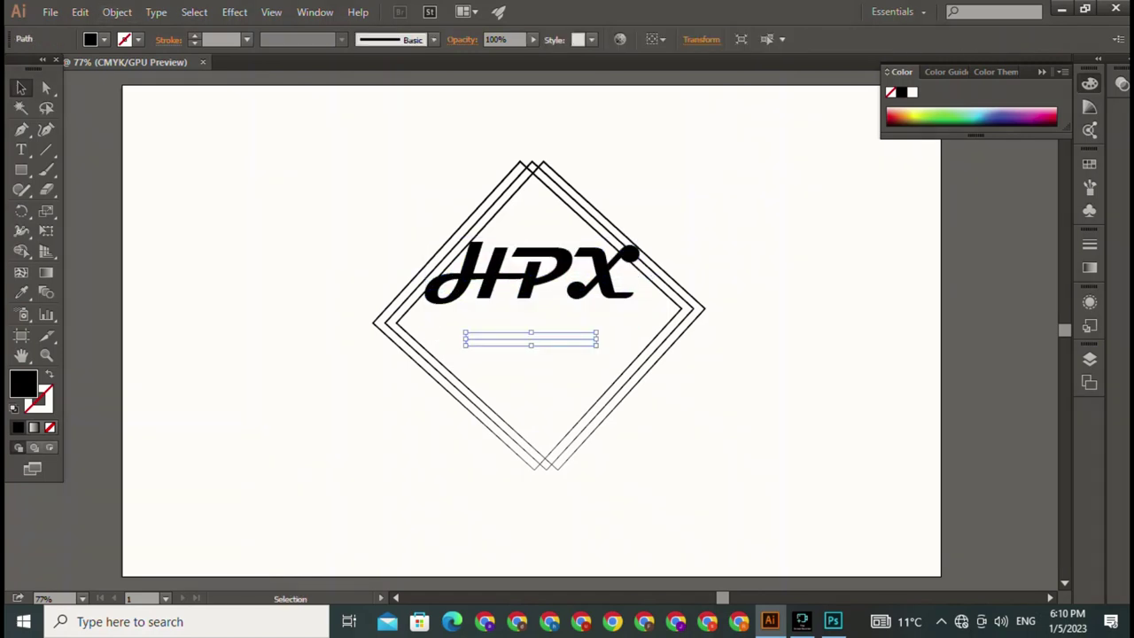
pyautogui.click(104, 39)
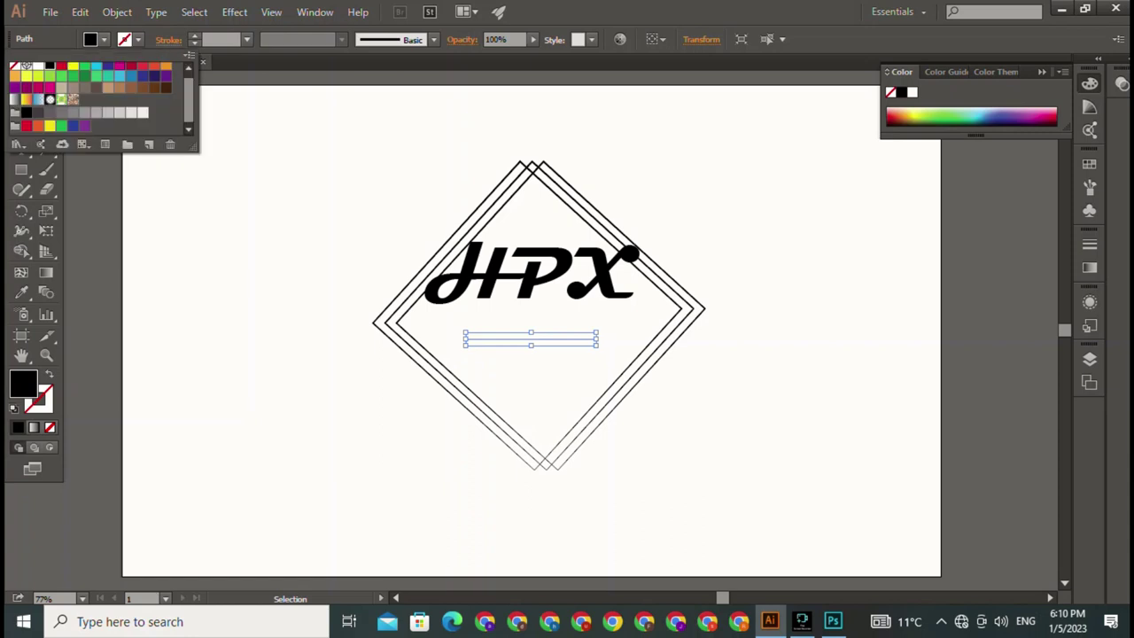
pyautogui.click(14, 67)
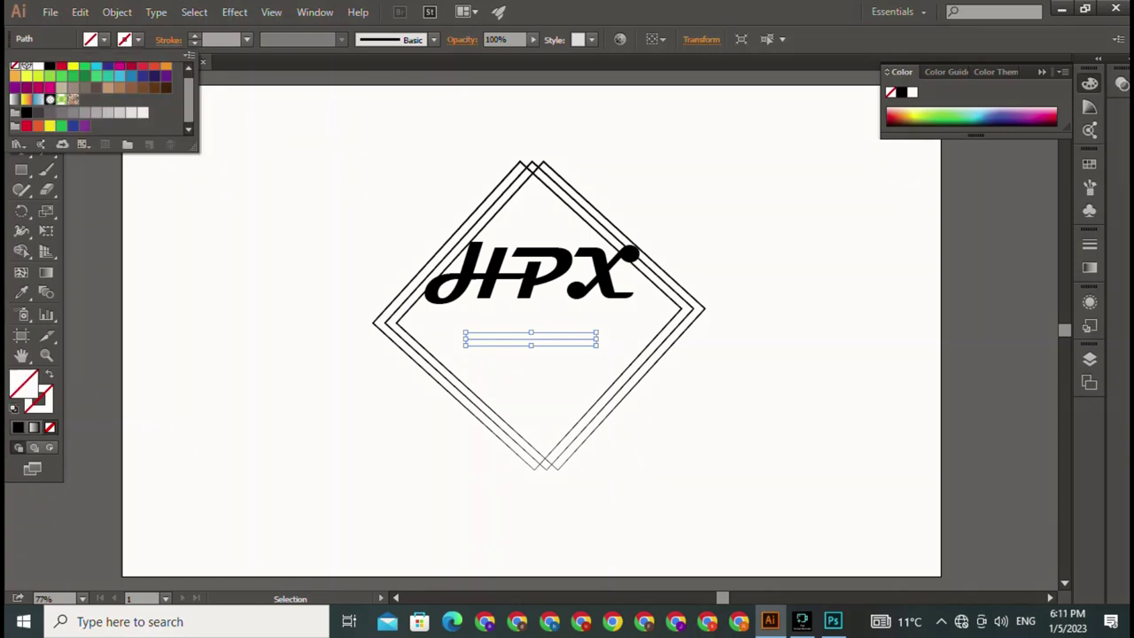
pyautogui.press('Escape')
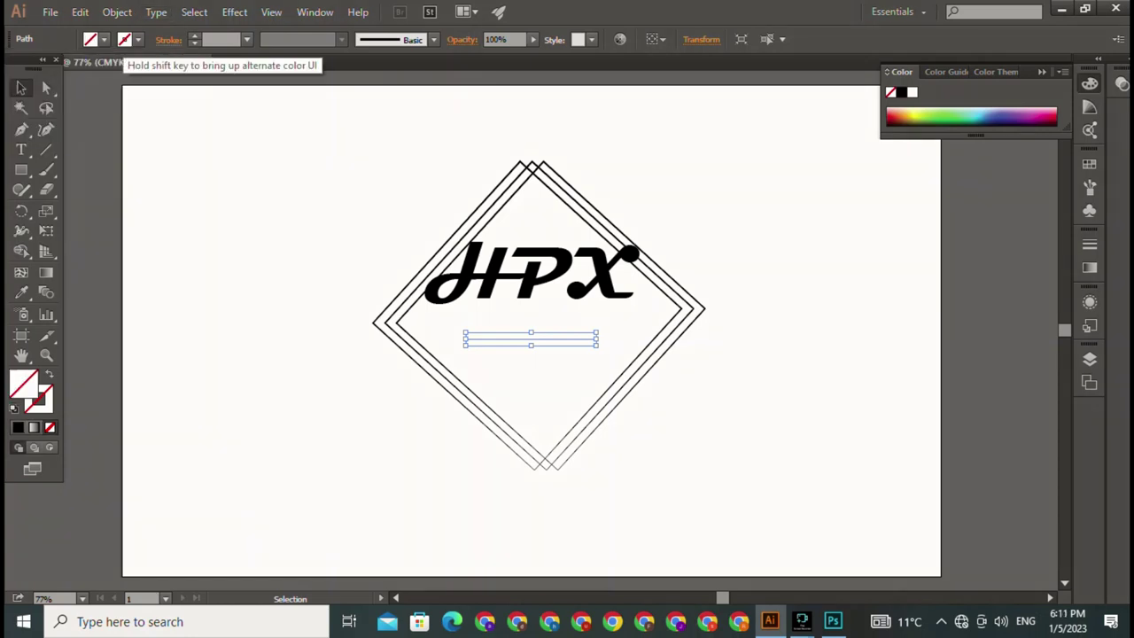
pyautogui.click(124, 39)
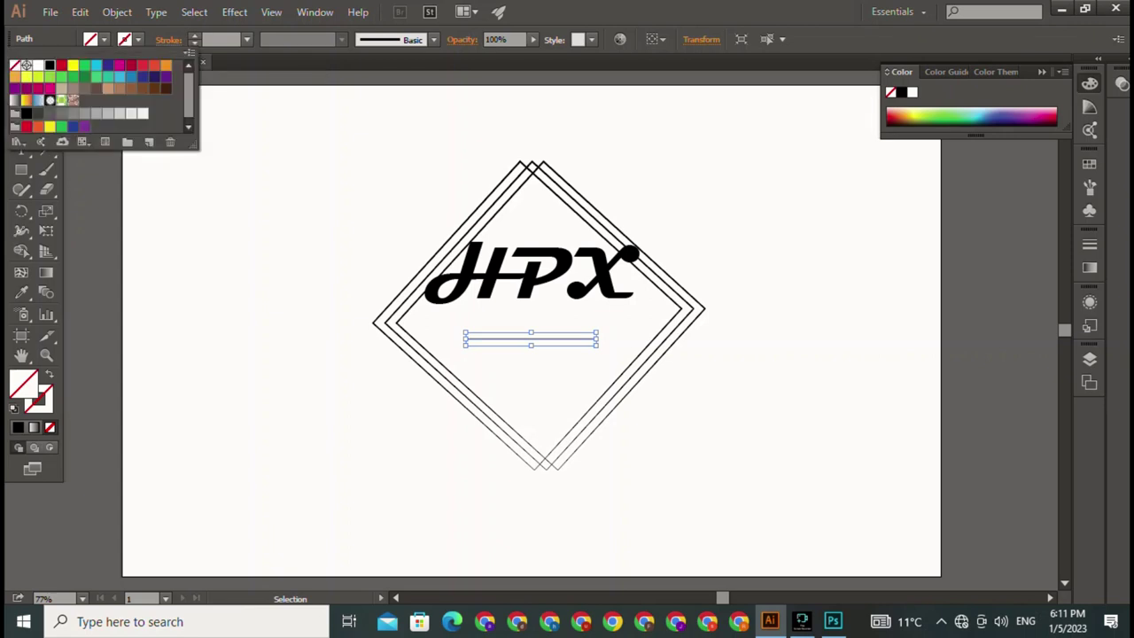
pyautogui.click(49, 66)
pyautogui.press('Escape')
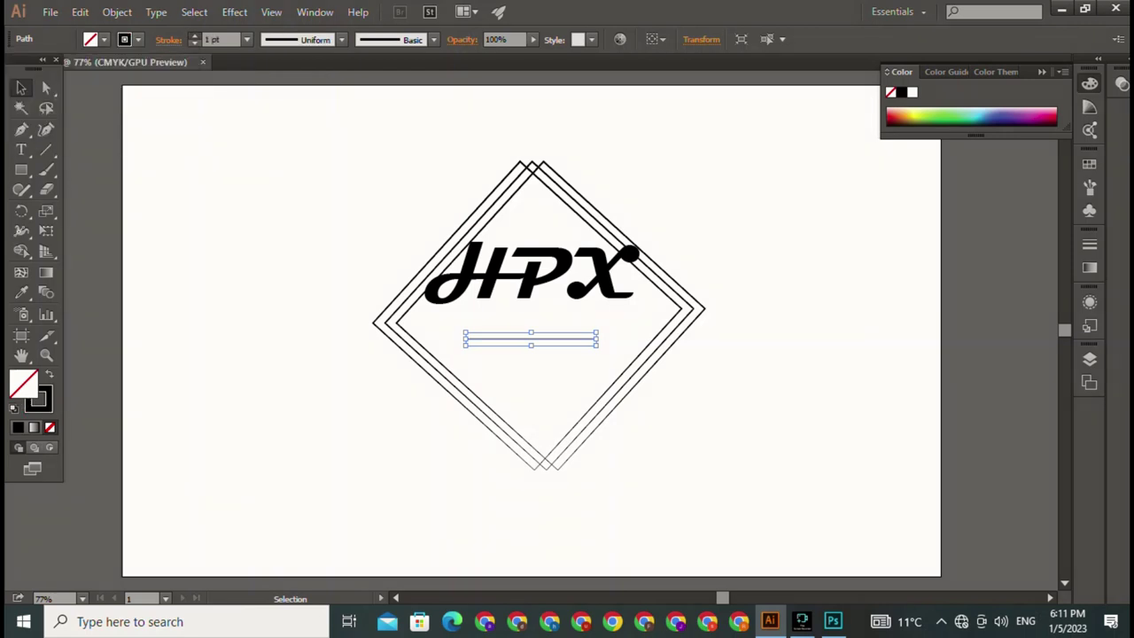
pyautogui.hotkey('ctrl', 'shift', 'a')
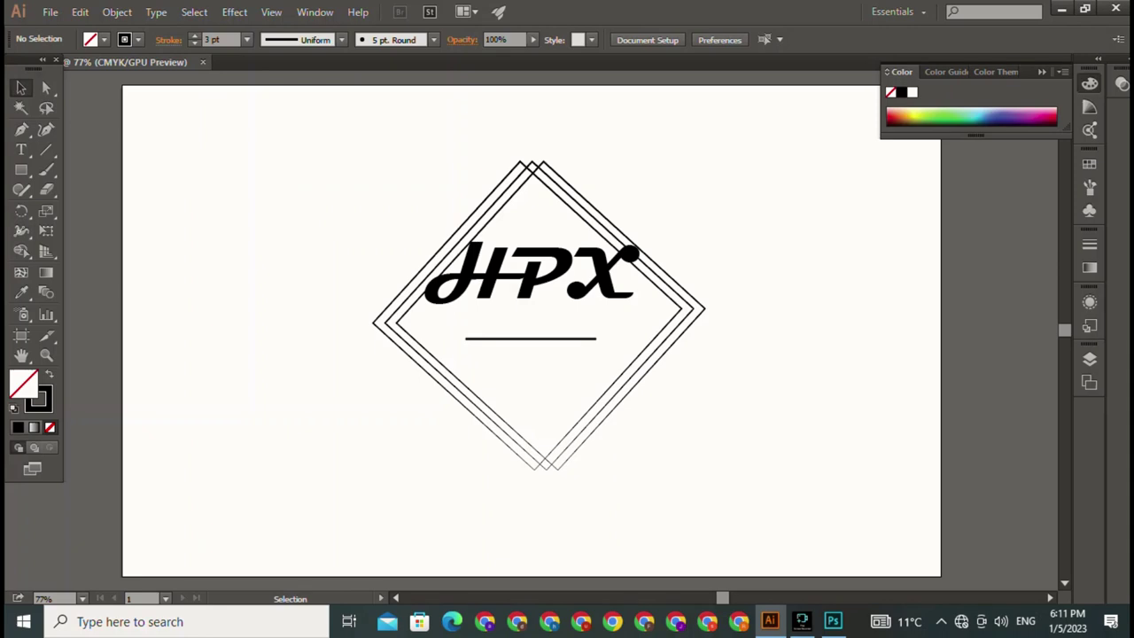
pyautogui.moveTo(532, 275); pyautogui.dragTo(532, 315)
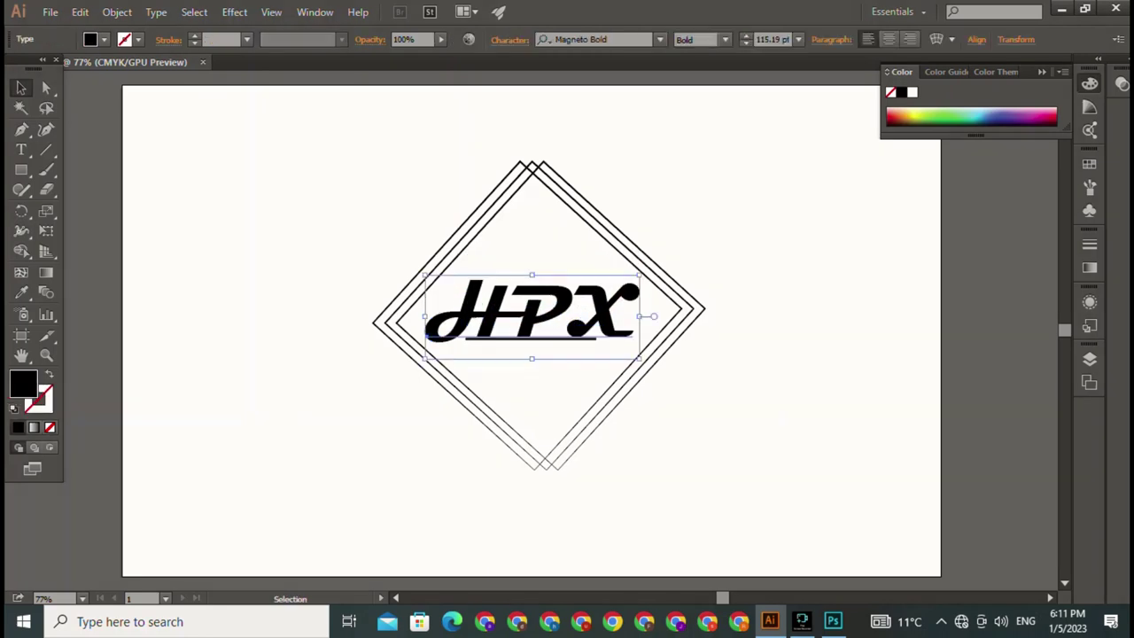
pyautogui.hotkey('ctrl', 'shift', 'a')
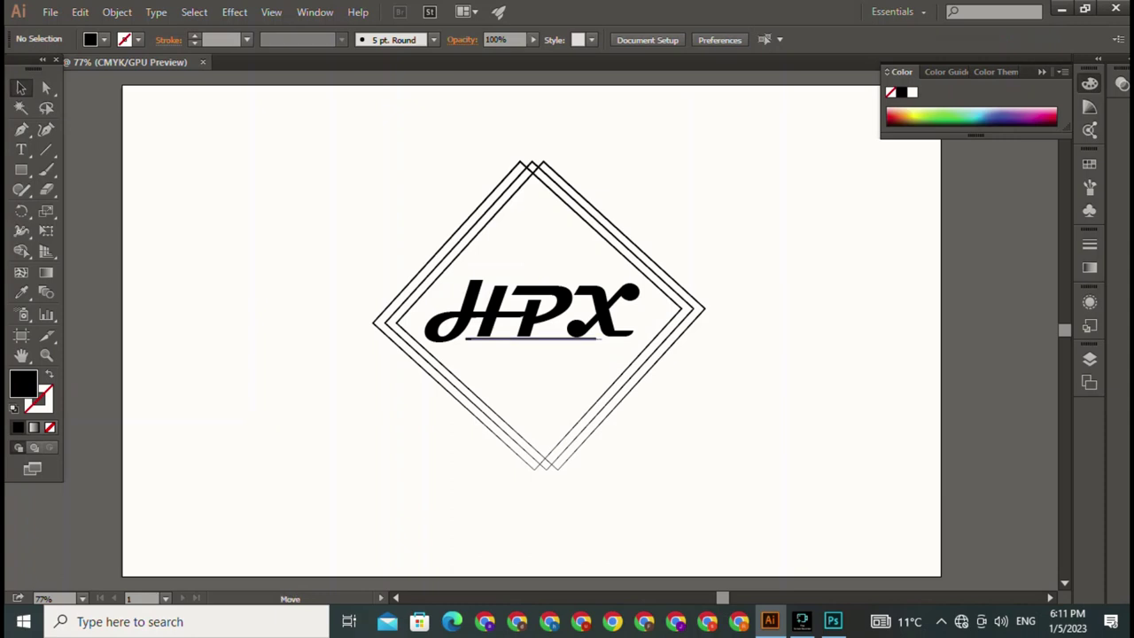
pyautogui.click(536, 339)
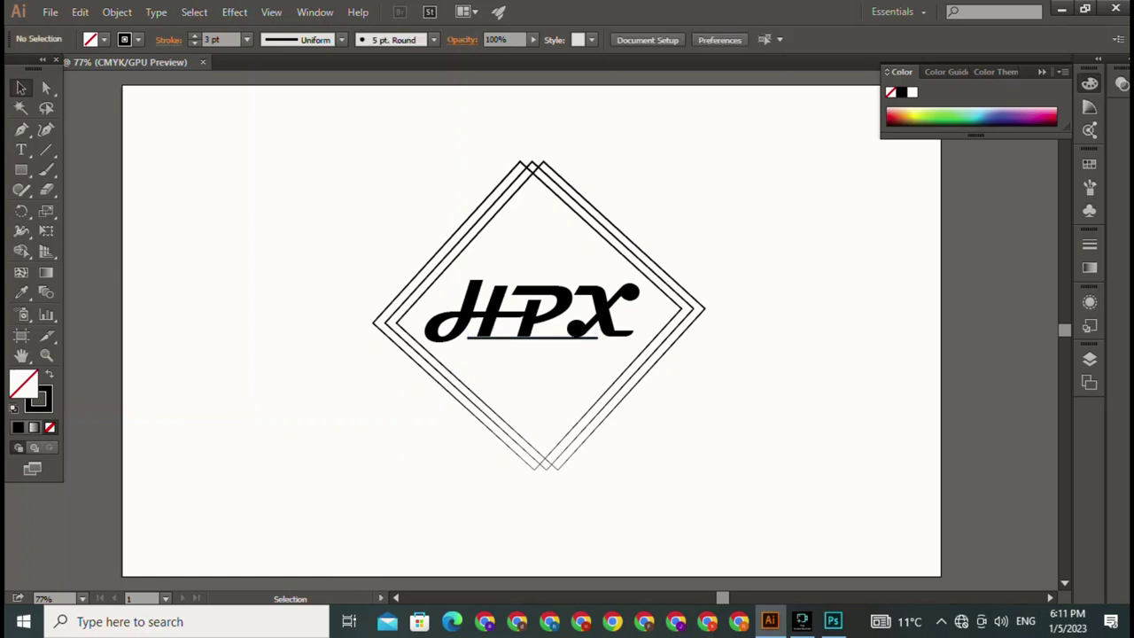
# Step: Zoom in and type '302' as a new text line below the underline
pyautogui.click(21, 149)
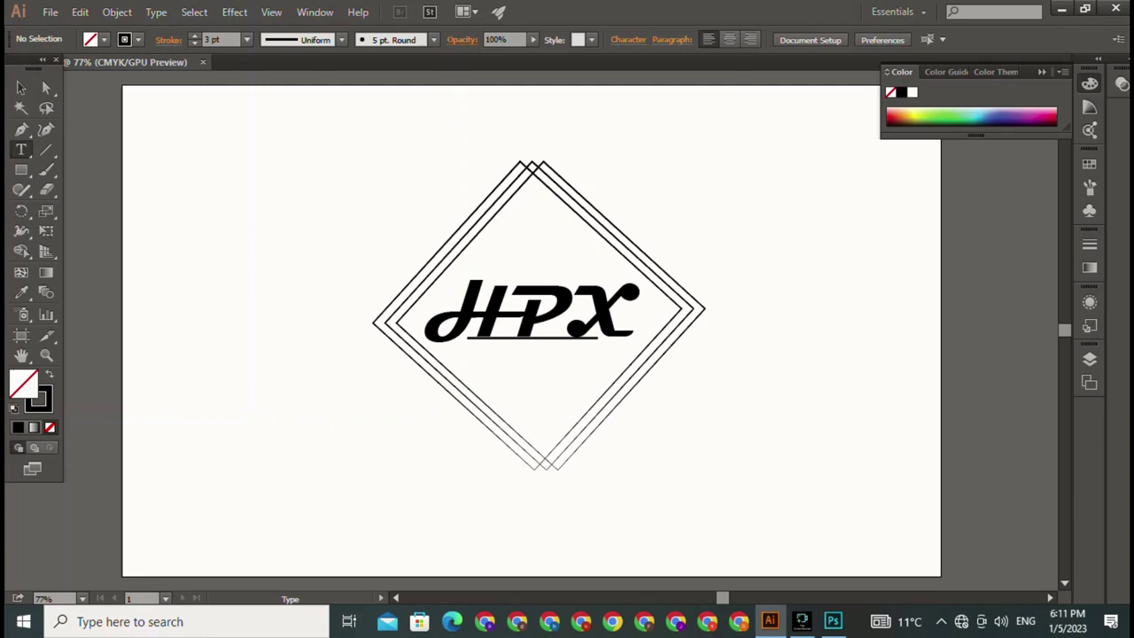
pyautogui.hotkey('ctrl', '=')
pyautogui.hotkey('ctrl', '=')
pyautogui.hotkey('ctrl', '=')
pyautogui.hotkey('ctrl', '=')
pyautogui.hotkey('ctrl', '=')
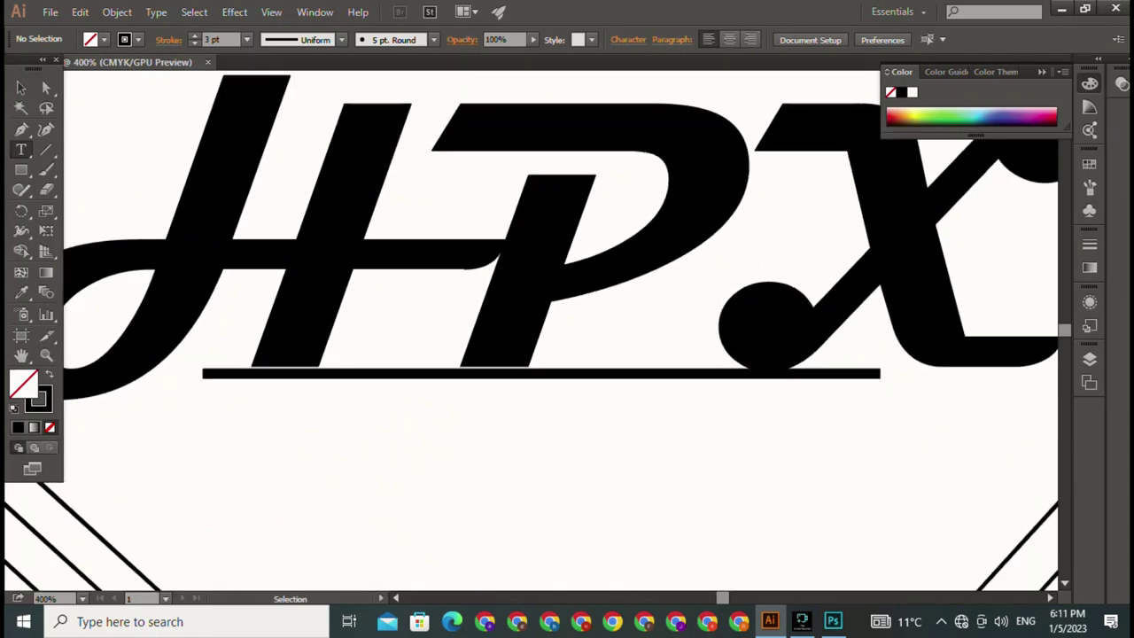
pyautogui.scroll(-3, 560, 331)
pyautogui.scroll(-2, 560, 331)
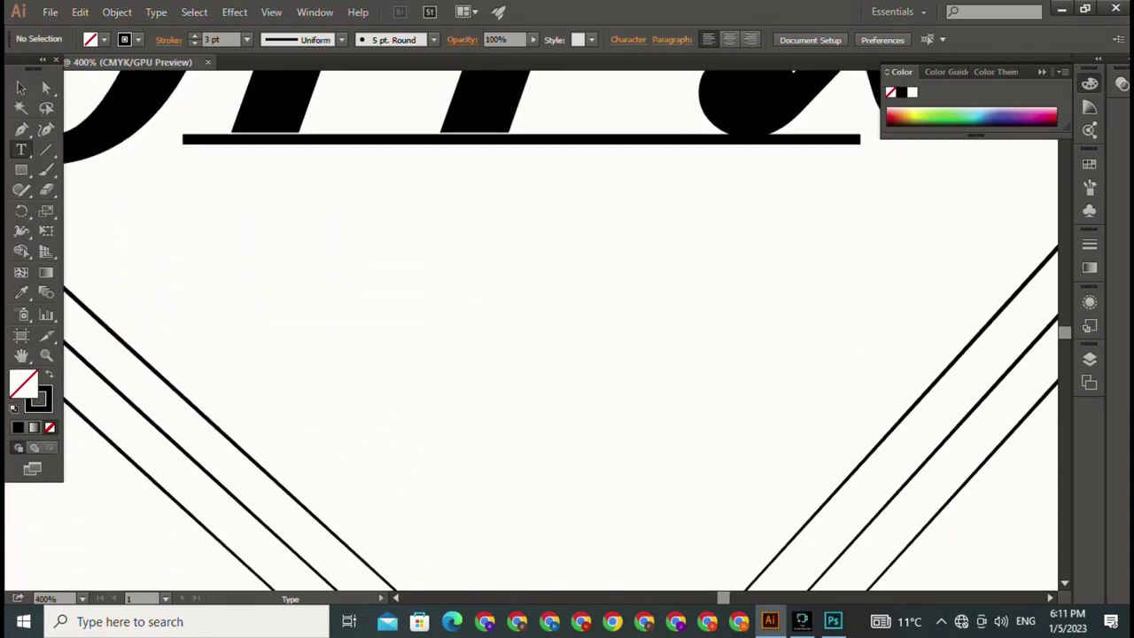
pyautogui.click(209, 283)
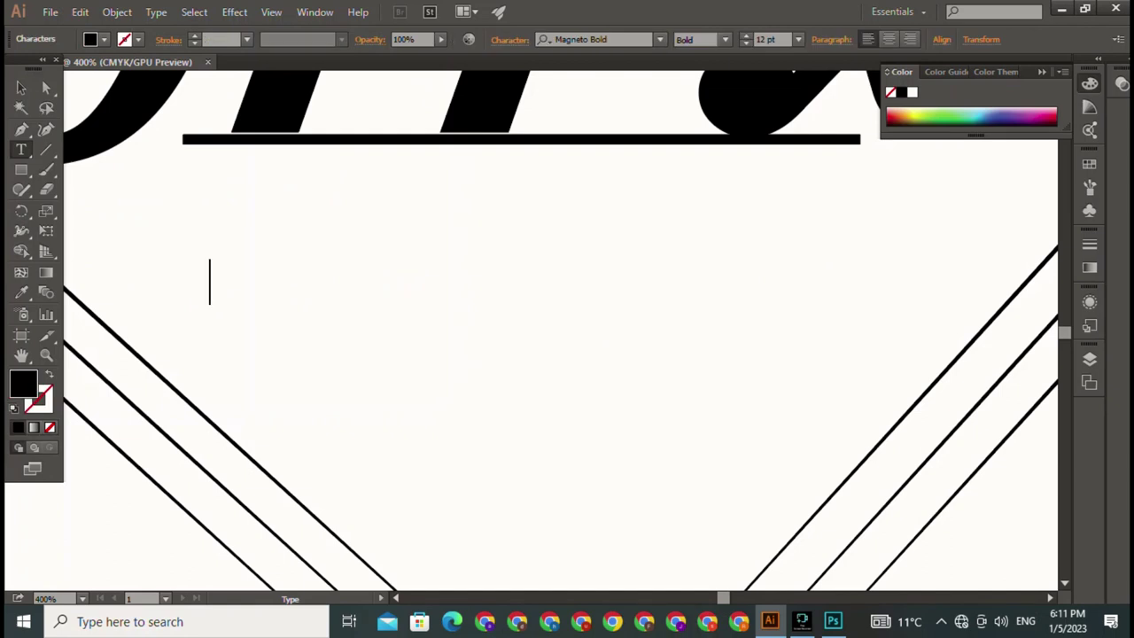
pyautogui.write('4')
pyautogui.press('BackSpace')
pyautogui.write('30')
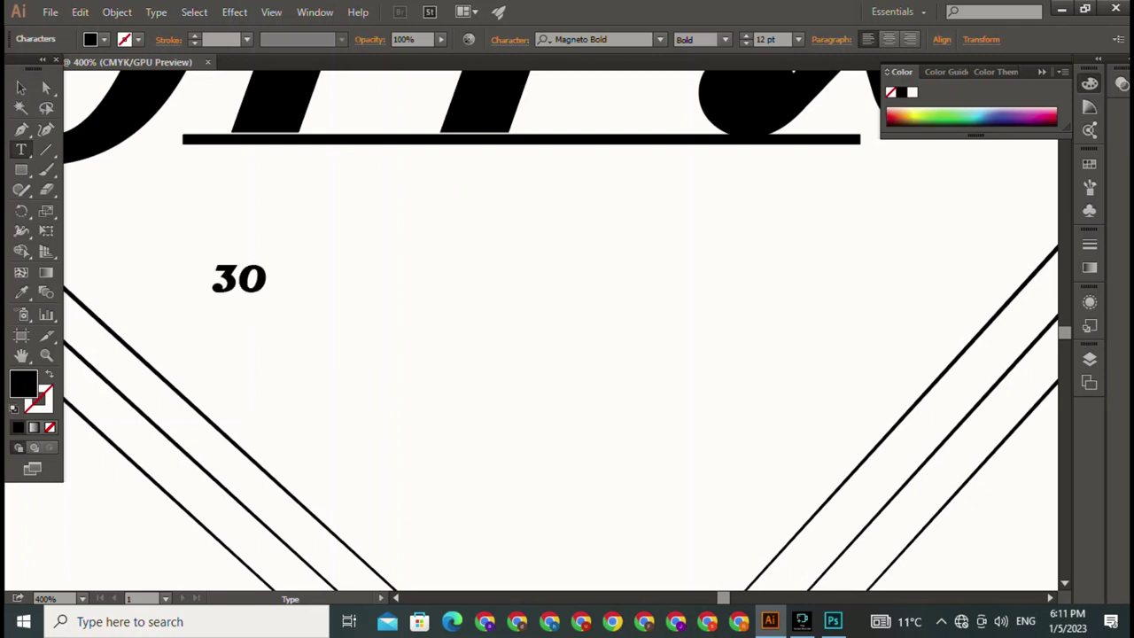
pyautogui.write('2')
pyautogui.press('Escape')
# Step: Move 302 under the underline's right end and enlarge it to about 21.5 pt
pyautogui.moveTo(252, 281); pyautogui.dragTo(821, 166)
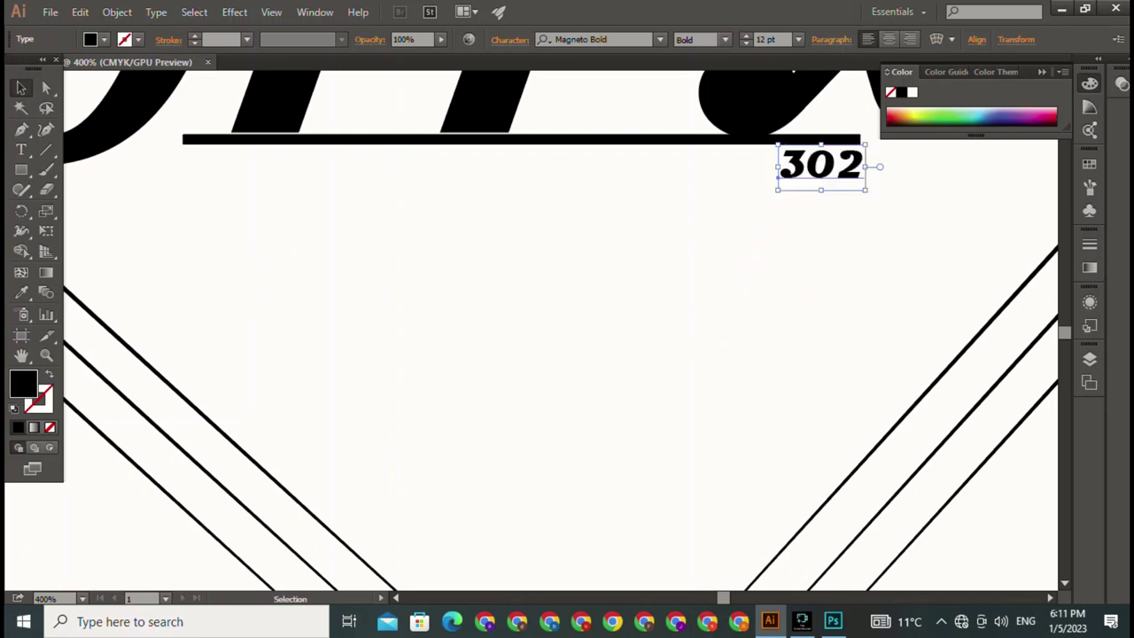
pyautogui.keyDown('shift'); pyautogui.click(822, 166); pyautogui.keyUp('shift')
pyautogui.click(822, 166)
pyautogui.moveTo(866, 189); pyautogui.dragTo(935, 225)
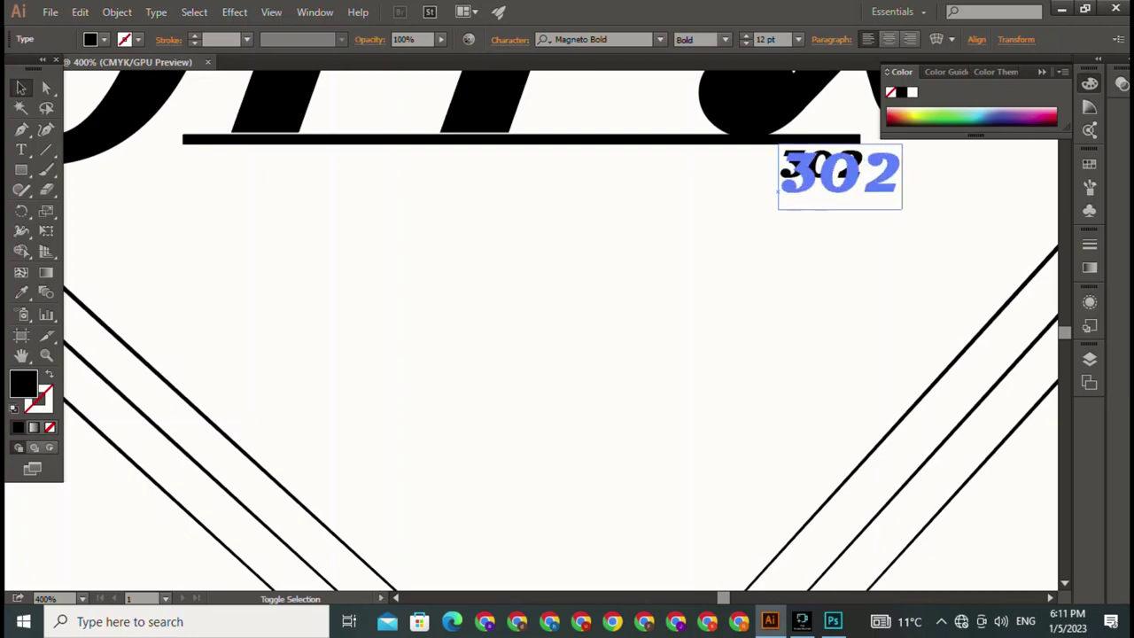
pyautogui.hotkey('ctrl', 'shift', 'a')
pyautogui.hotkey('ctrl', '-')
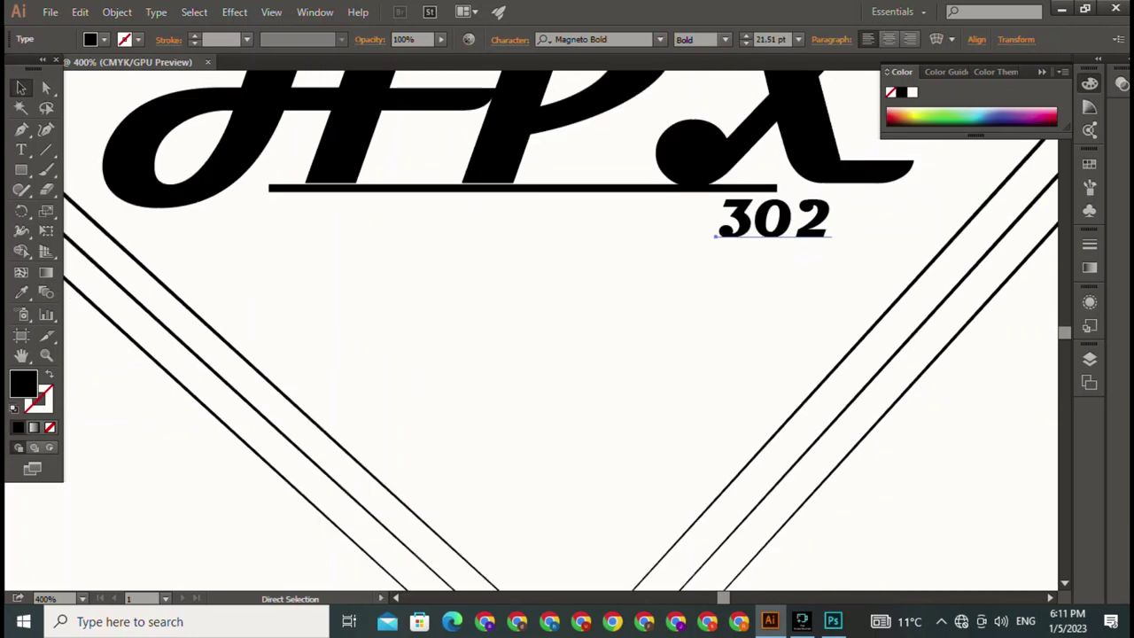
pyautogui.hotkey('ctrl', '-')
pyautogui.hotkey('ctrl', '-')
# Step: Nudge 302 left and slightly down so it sits just under the line beneath the X
pyautogui.click(593, 297)
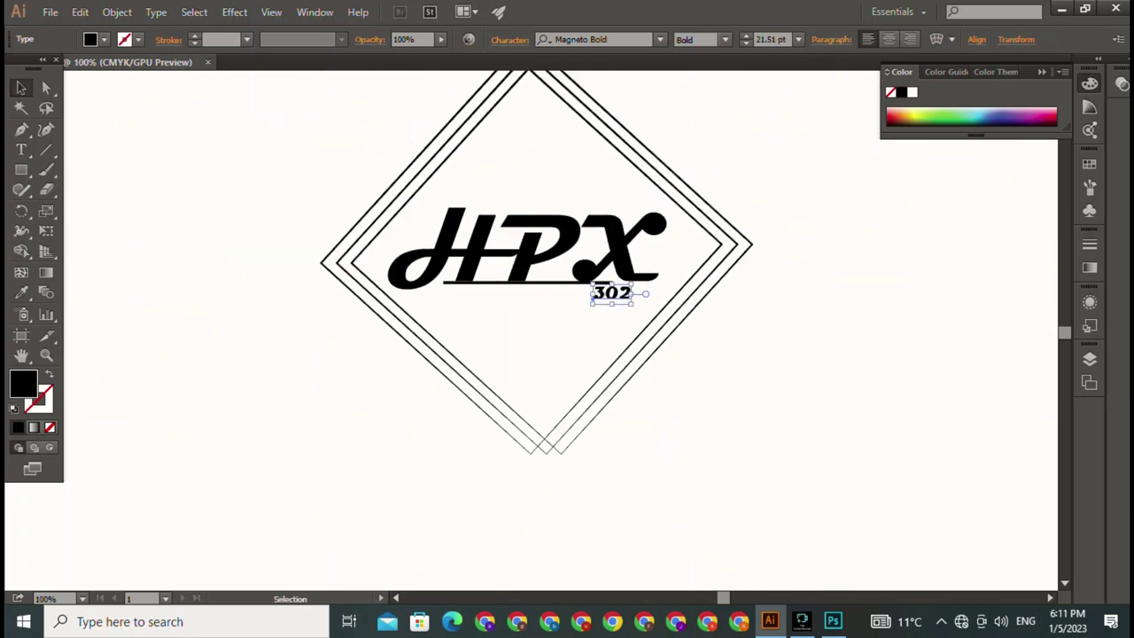
pyautogui.moveTo(596, 295); pyautogui.dragTo(578, 292)
pyautogui.hotkey('ctrl', 'shift', 'a')
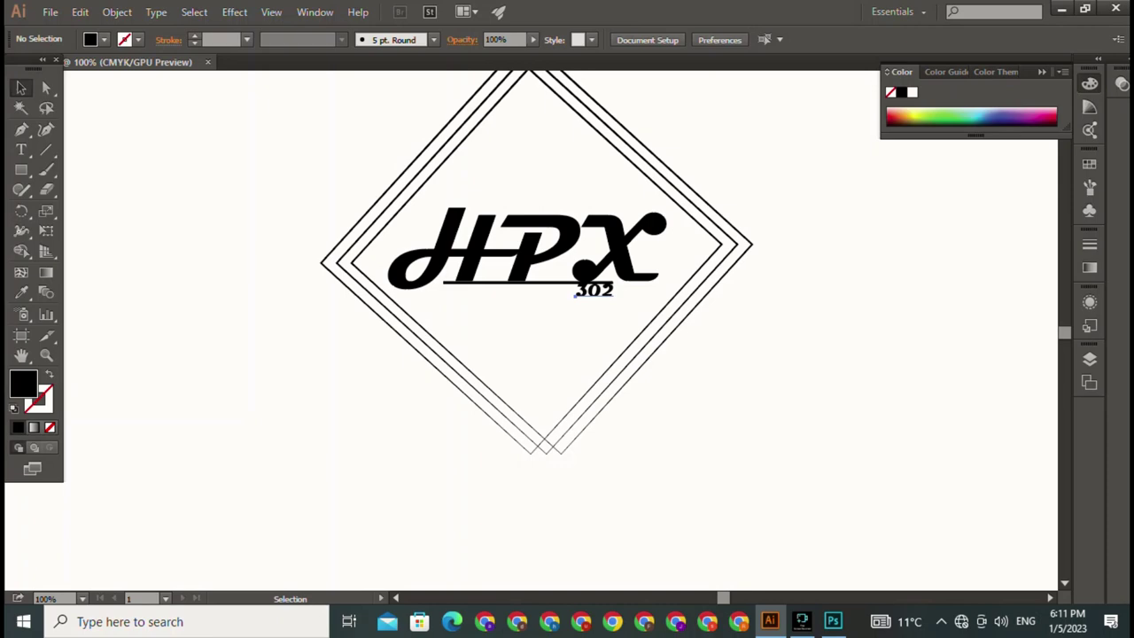
pyautogui.moveTo(574, 295); pyautogui.dragTo(576, 297)
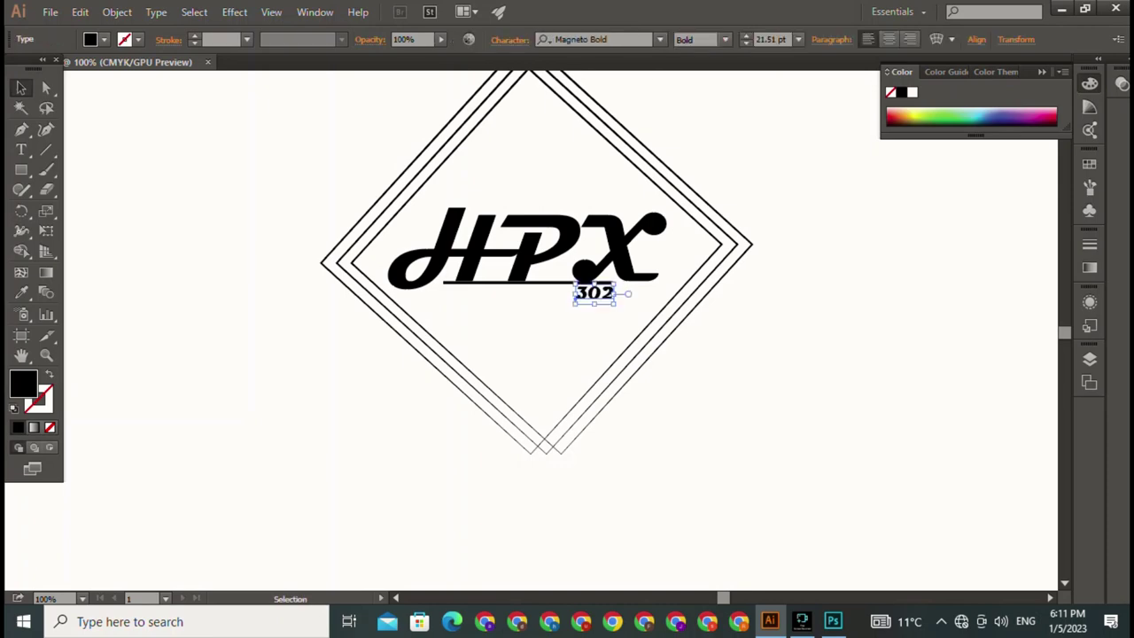